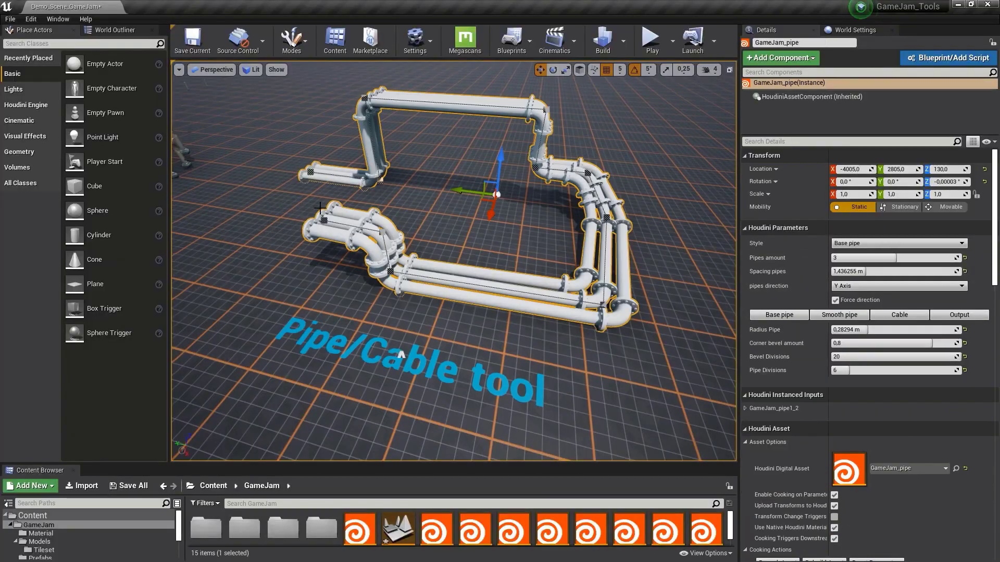
- Browse the style options of the pipe tool, including Base pipe, and those of the modular wall tool
click(845, 244)
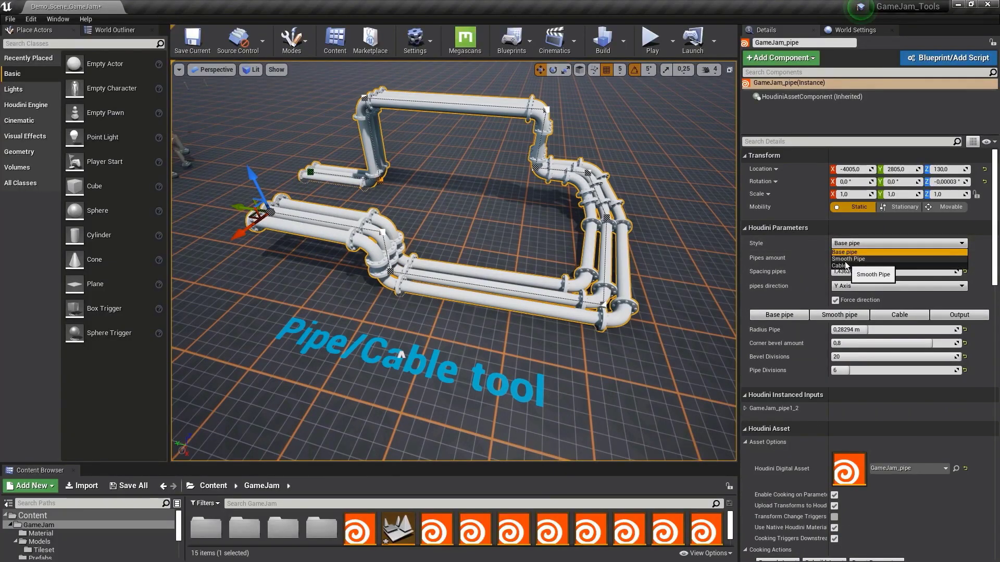
click(844, 253)
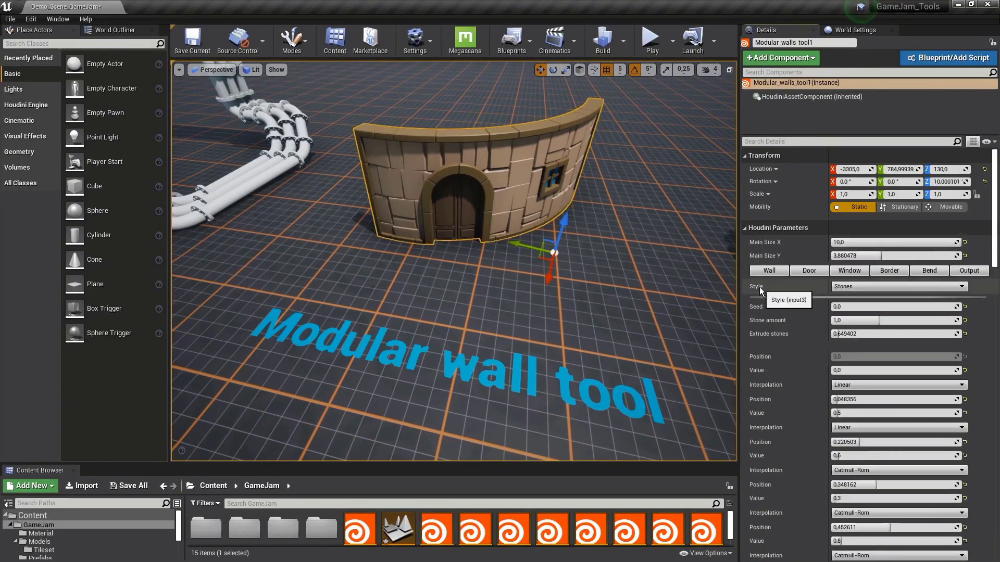
click(885, 288)
click(854, 312)
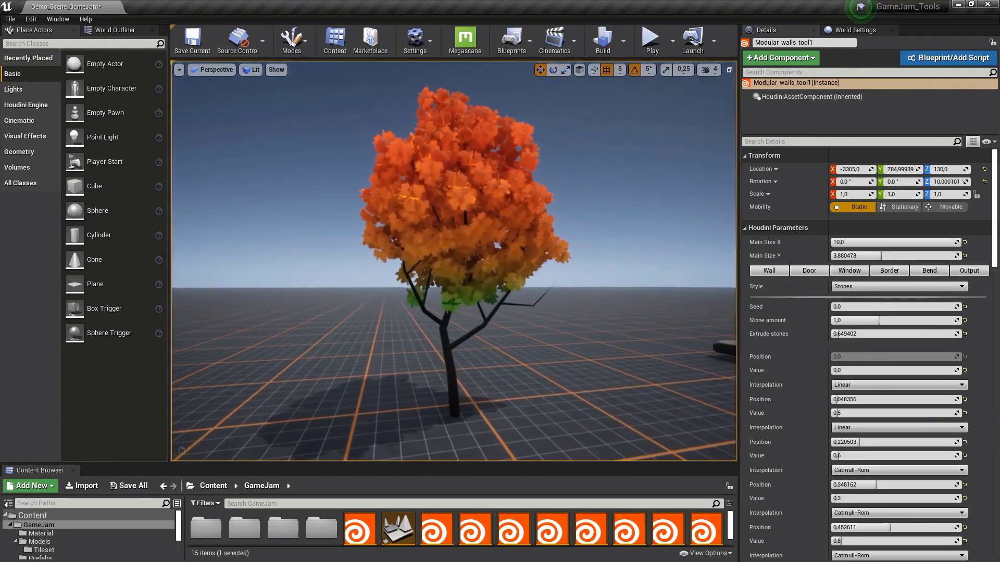
- Examine the tree and the baked edge-damaged columns from different sides
click(488, 309)
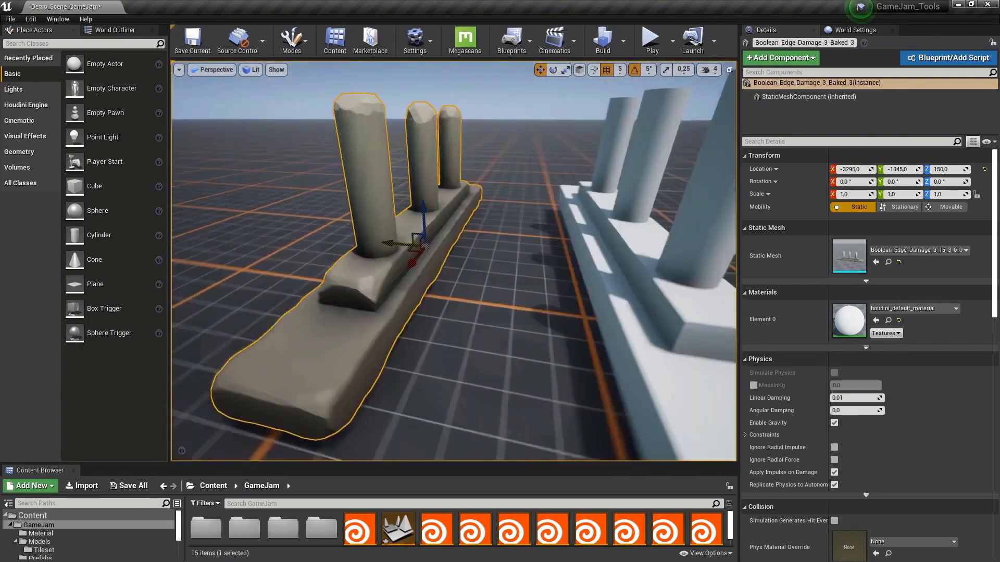
right_drag(446, 239, 447, 239)
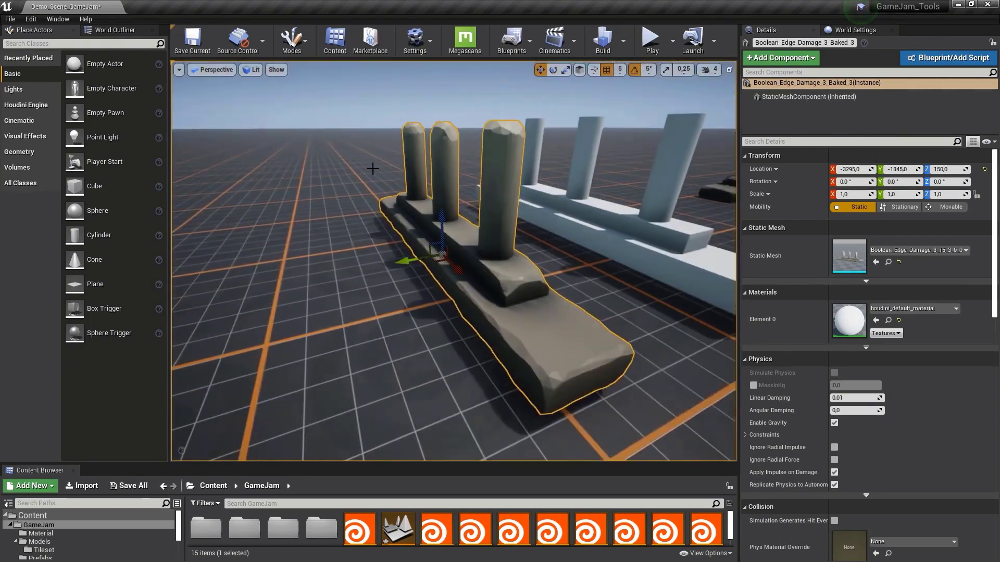
right_drag(368, 163, 356, 181)
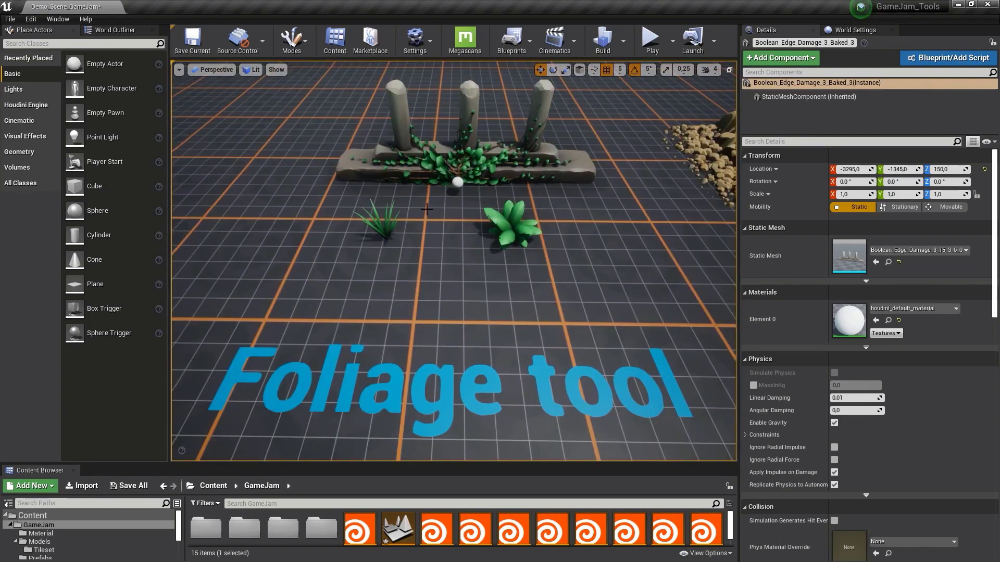
- Move the white sphere in front of the ivy-covered ruin along the Y axis to -2750
scroll(449, 276, up, 10)
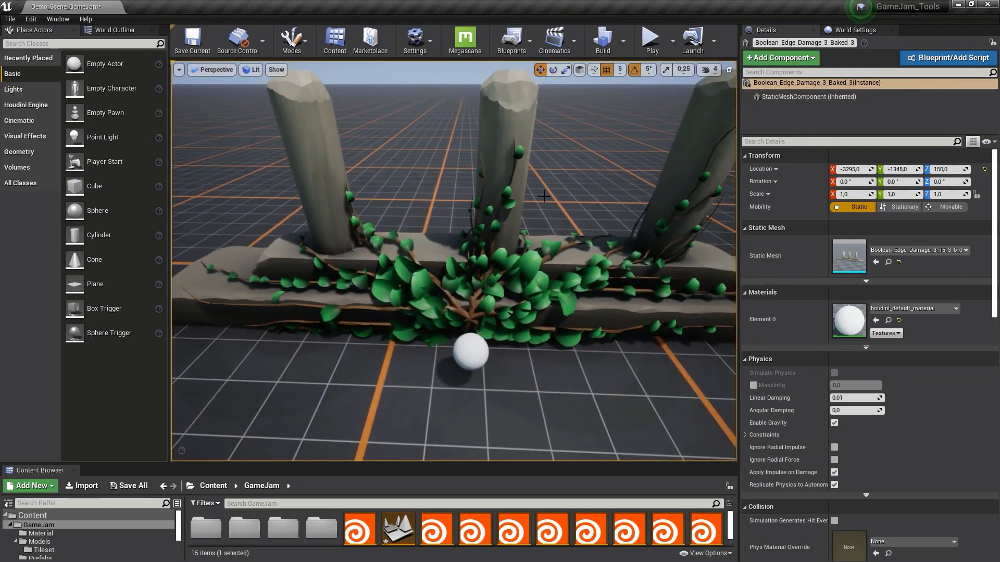
scroll(545, 197, up, 2)
click(461, 348)
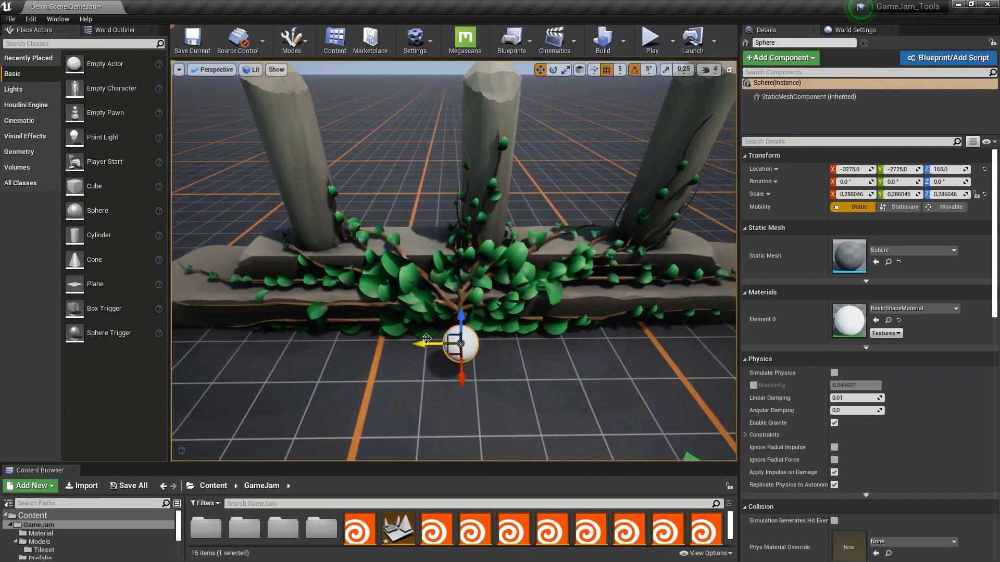
drag(430, 344, 224, 332)
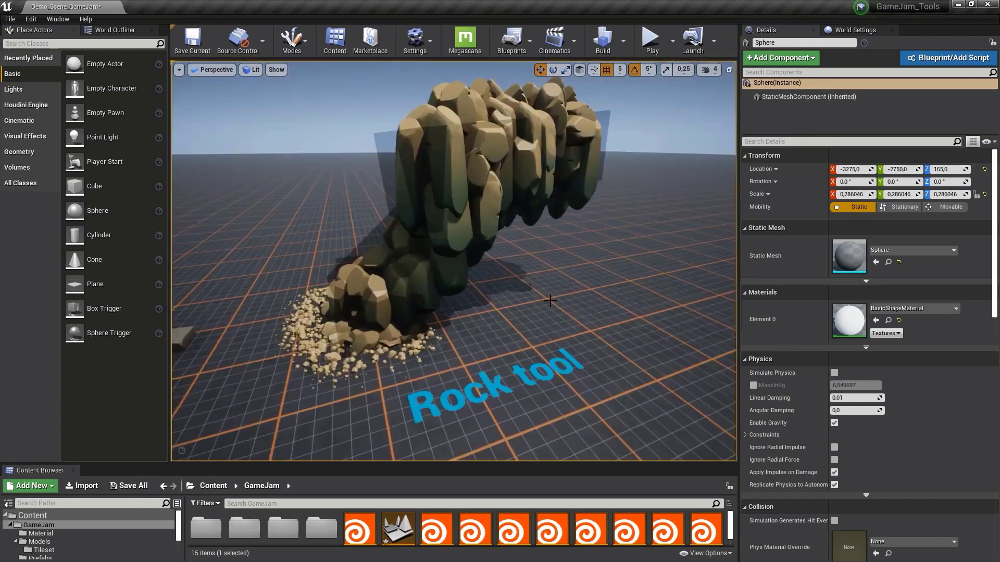
click(377, 163)
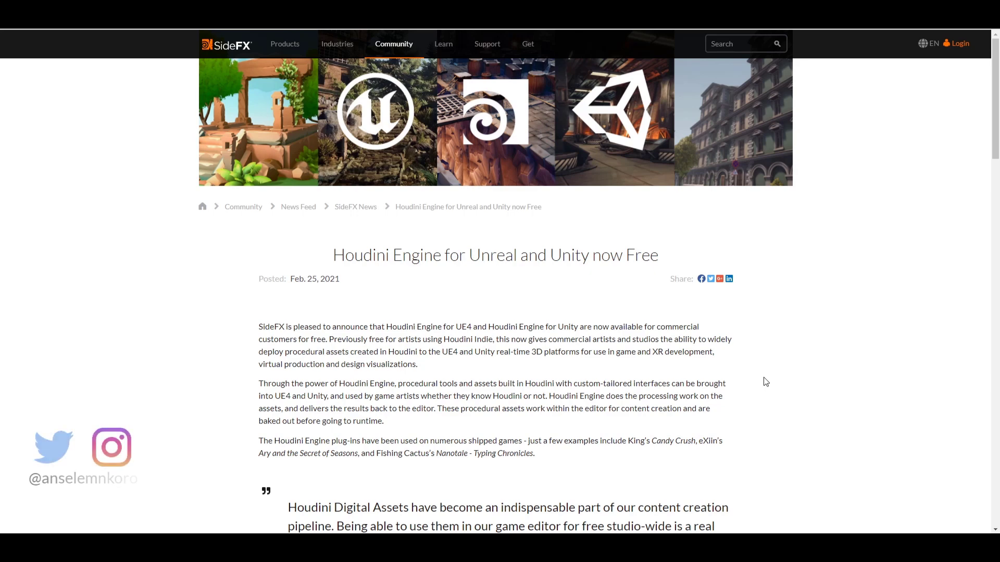
- Switch to the SideFX website and read through the Houdini product page, from artist-friendly tools to the industry sections
scroll(766, 382, down, 3)
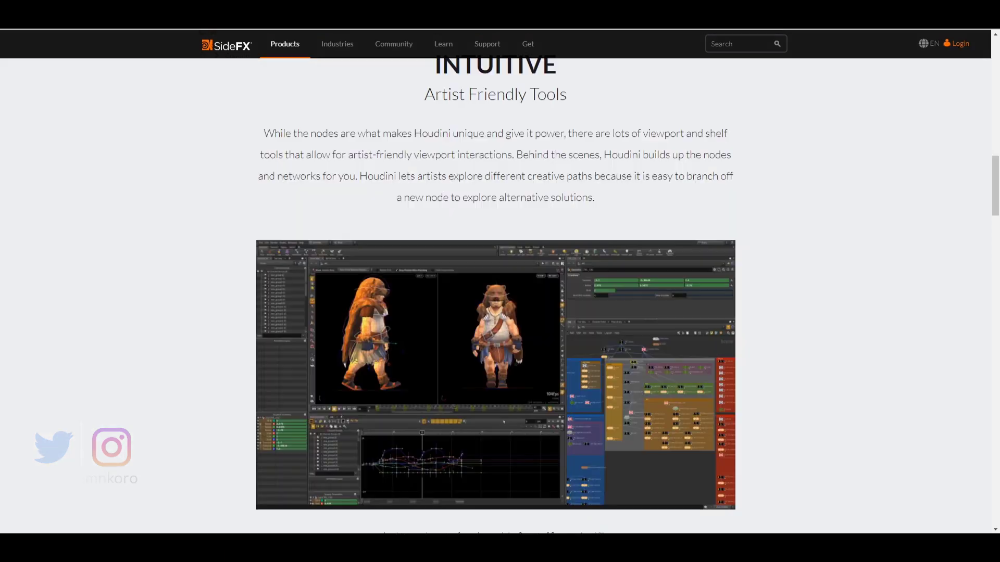
scroll(629, 336, down, 2)
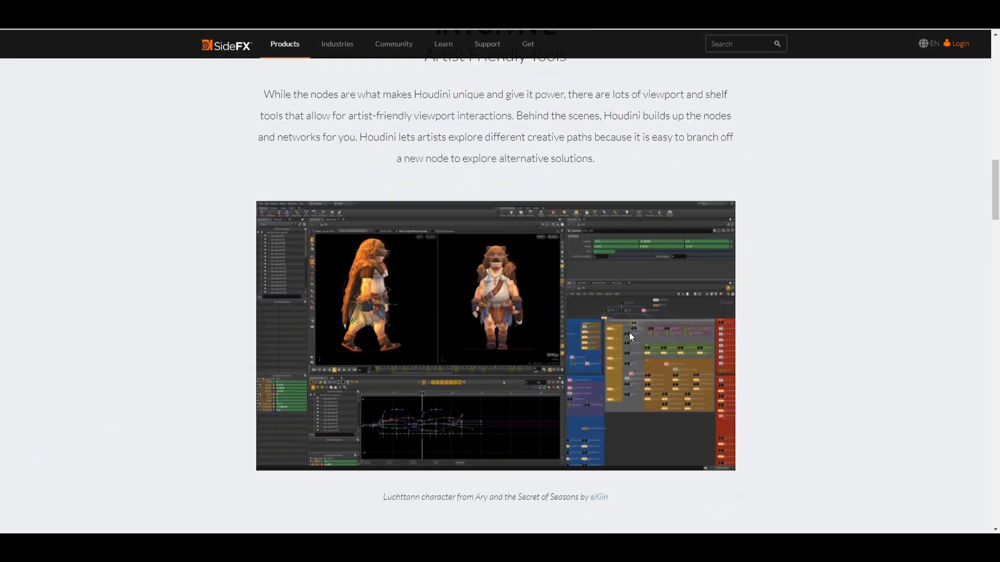
scroll(630, 334, down, 20)
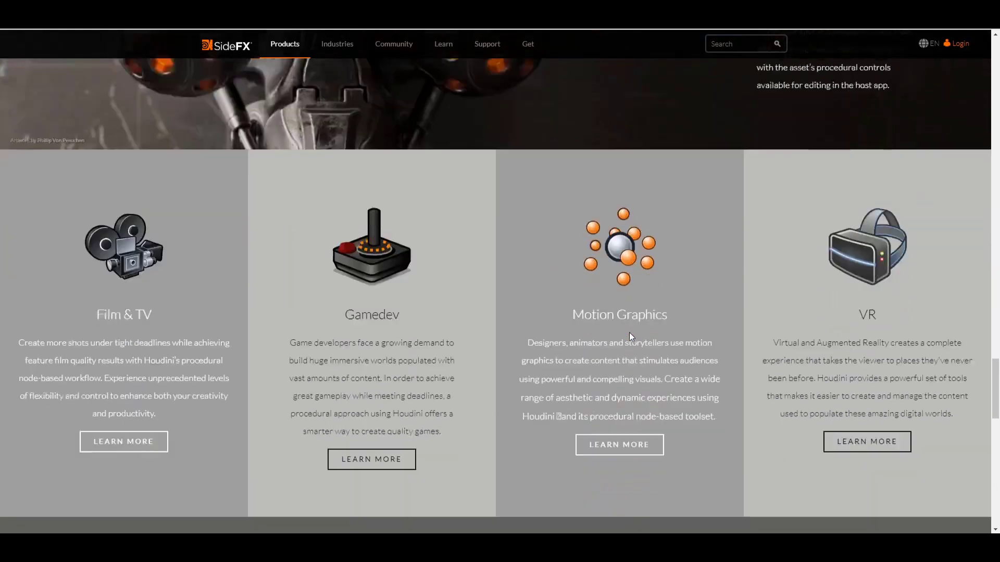
scroll(629, 333, down, 2)
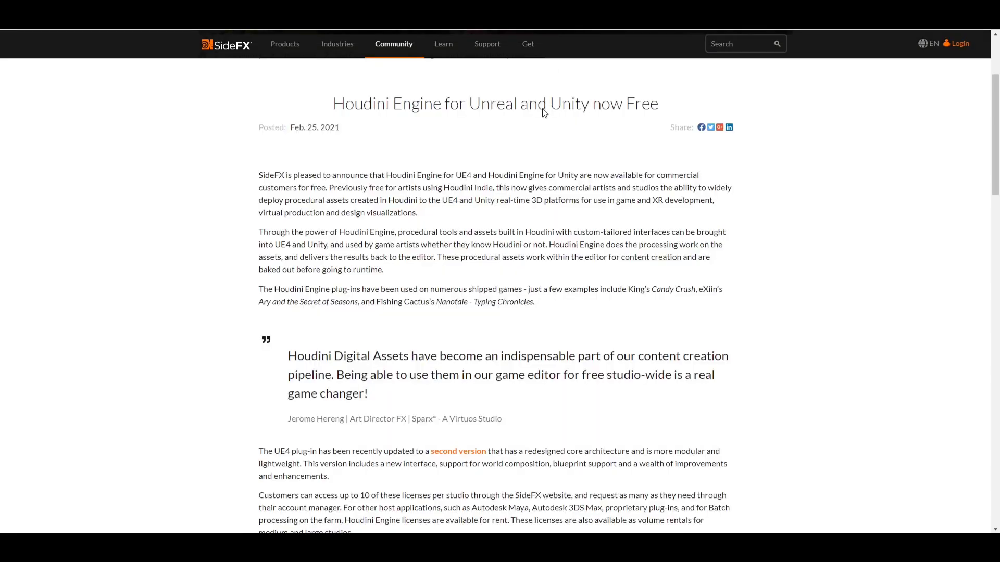
- Read the news article on the free Houdini Engine for Unreal and Unity, including its licence FAQ and comparison table
scroll(541, 194, down, 7)
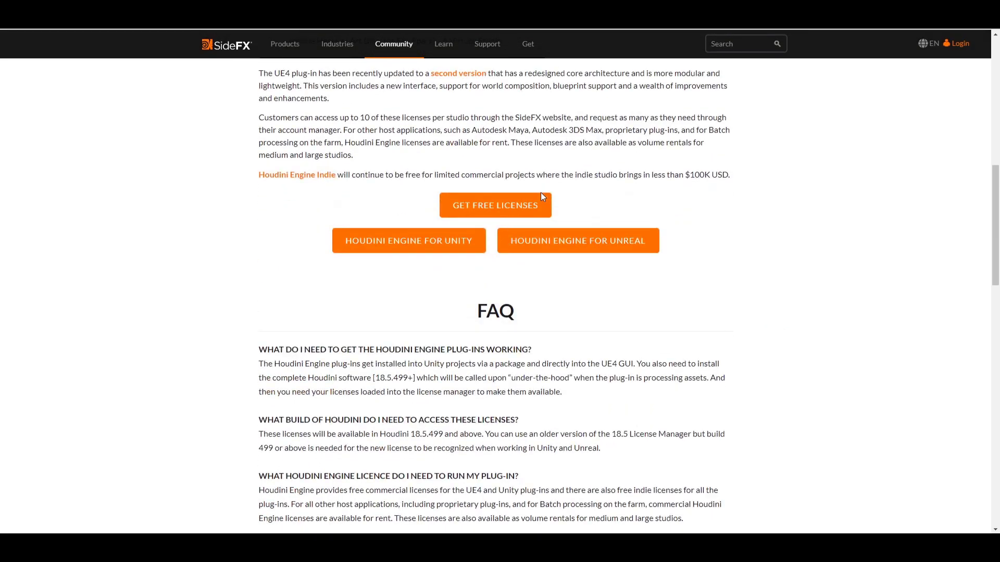
scroll(645, 216, up, 2)
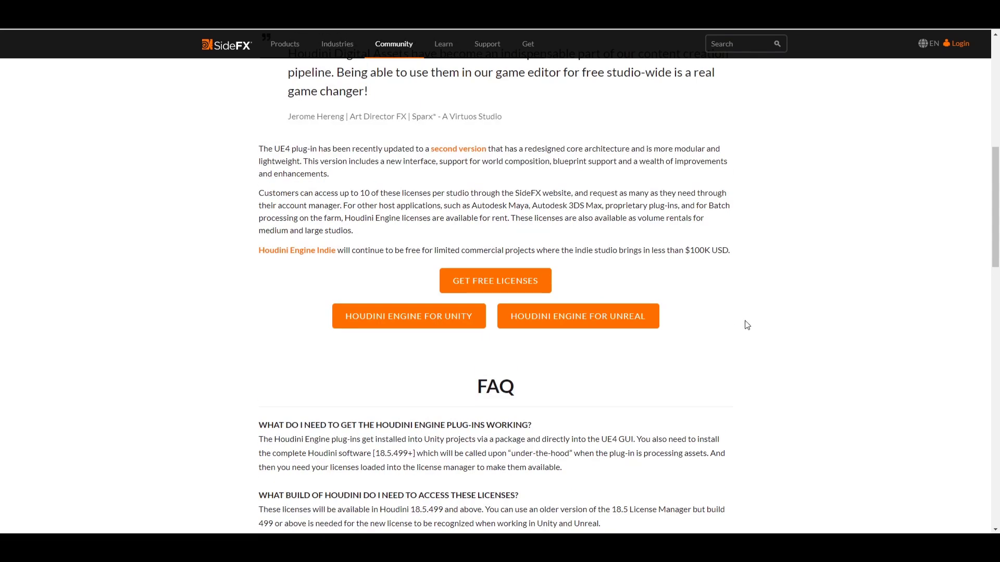
scroll(747, 326, down, 5)
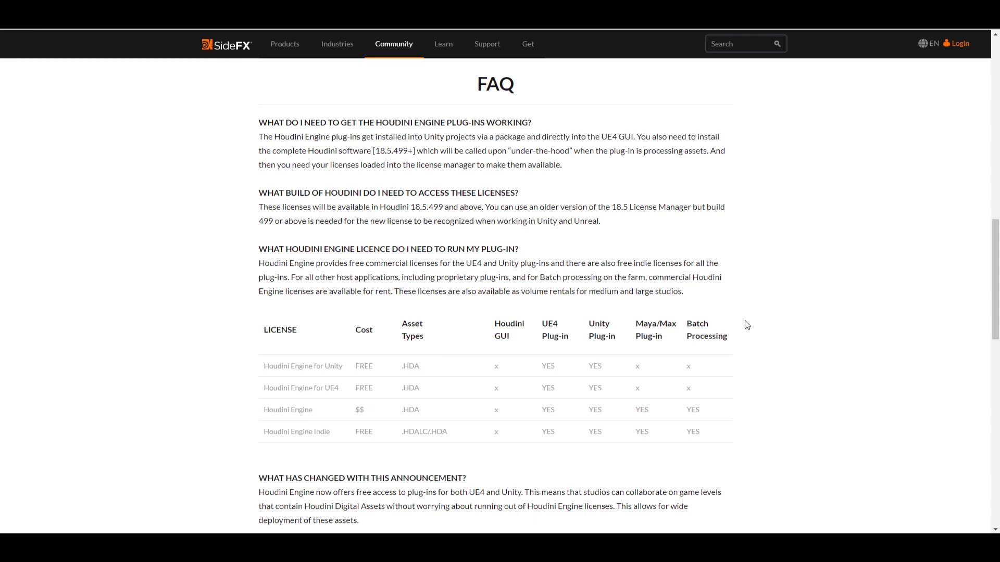
scroll(748, 325, down, 3)
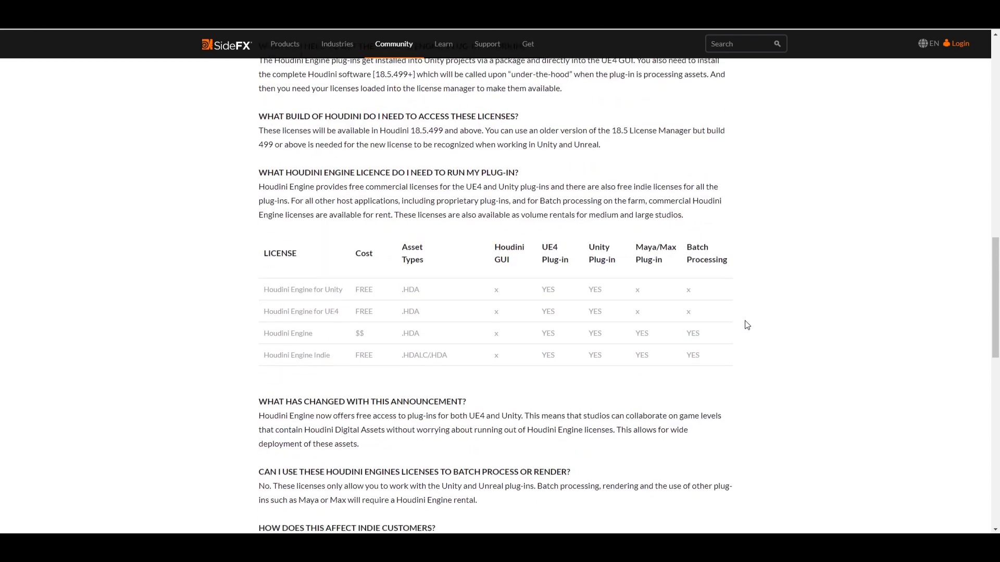
scroll(551, 387, up, 12)
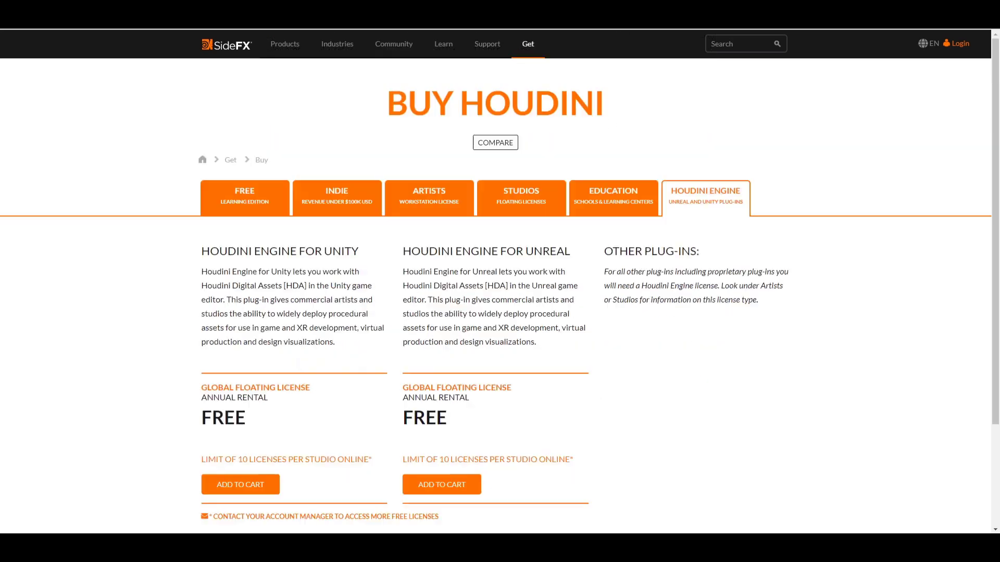
- Compare the Houdini offers for Free, Indie, Artists, Studios, Education and Houdini Engine on the Buy Houdini page
click(229, 203)
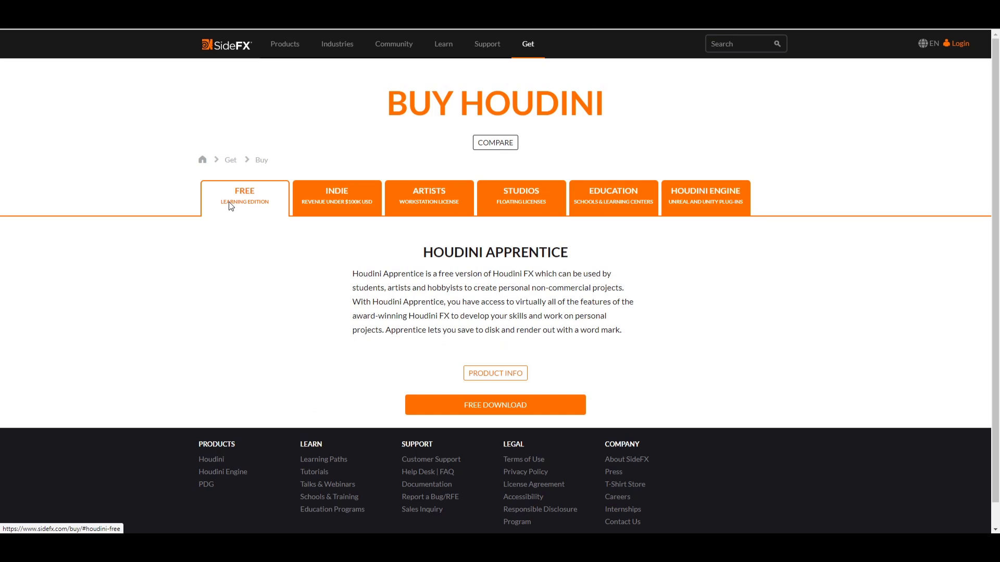
click(346, 208)
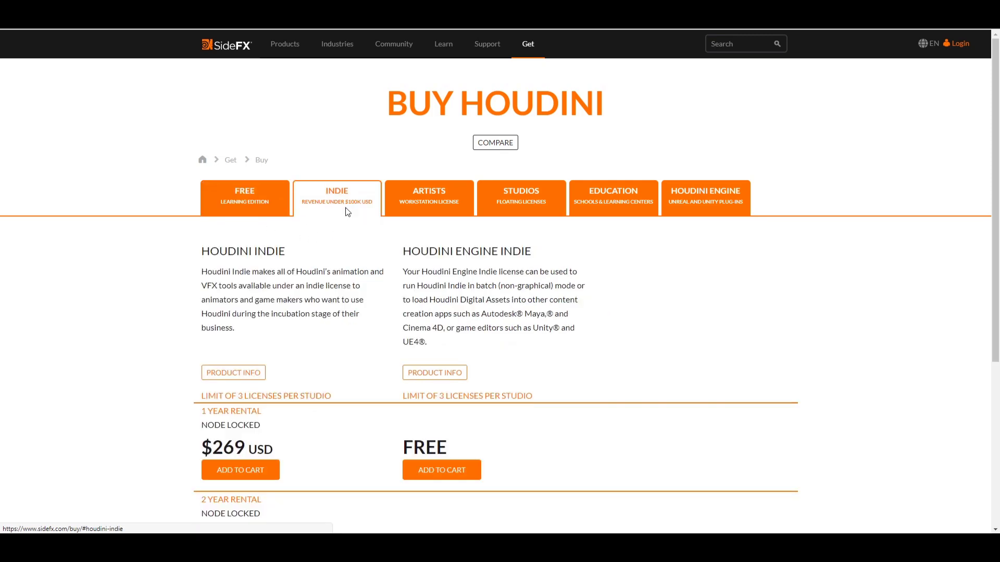
scroll(271, 346, down, 1)
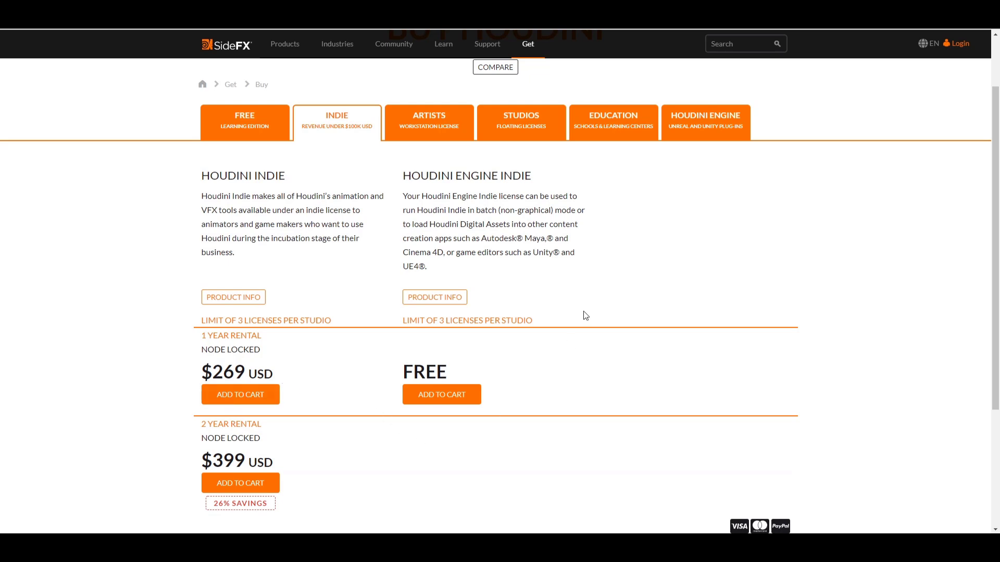
click(443, 126)
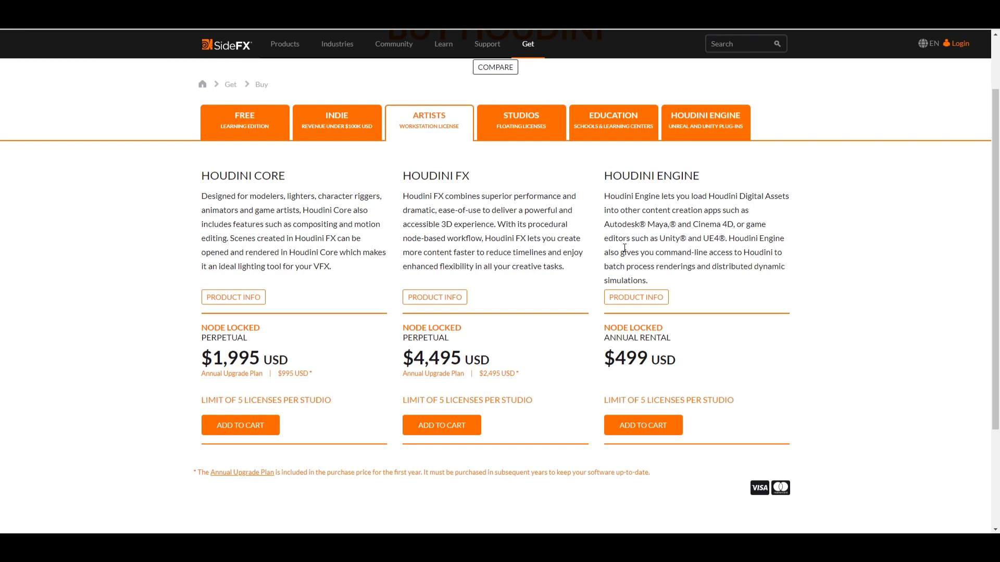
click(515, 134)
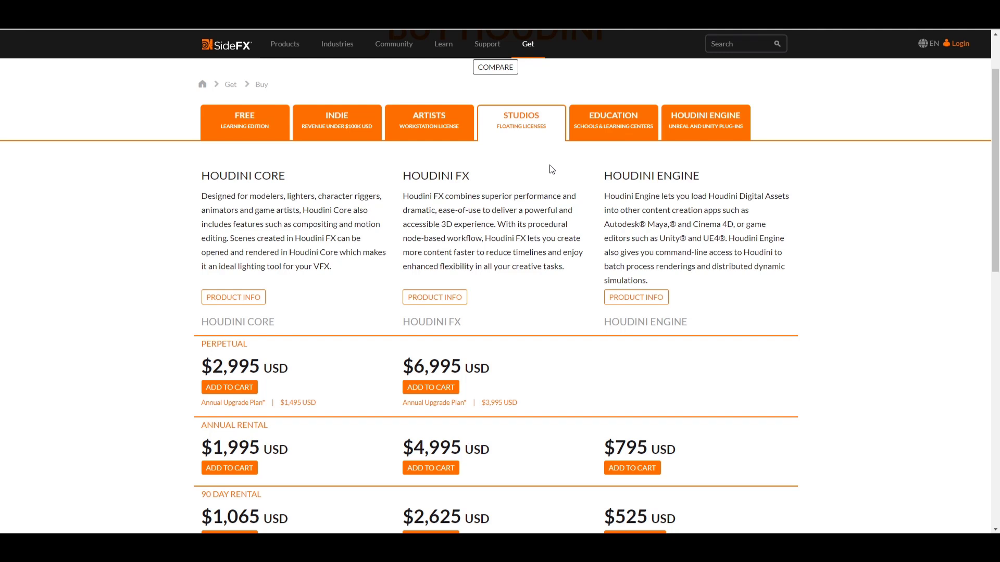
click(595, 133)
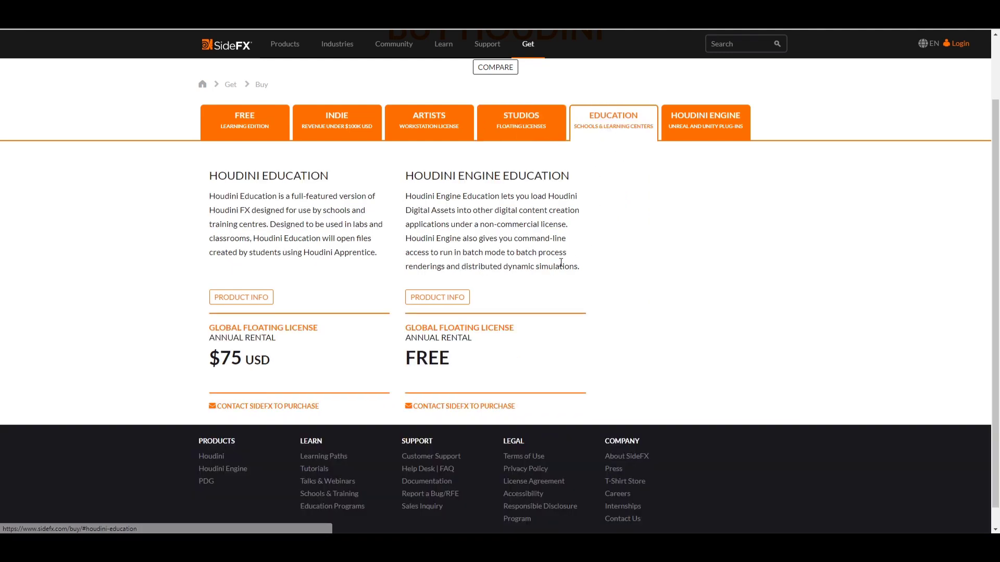
click(700, 130)
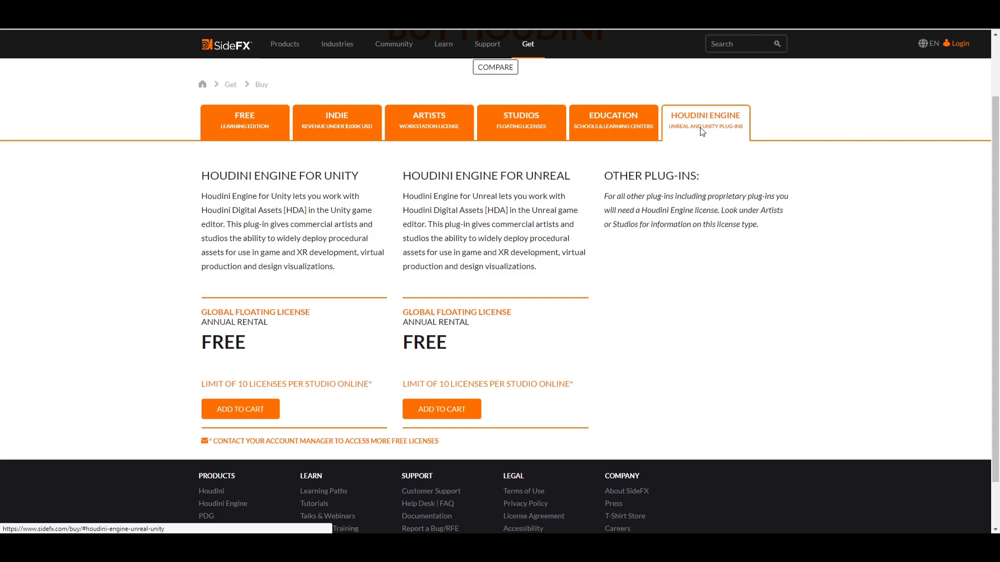
key(alt+Left)
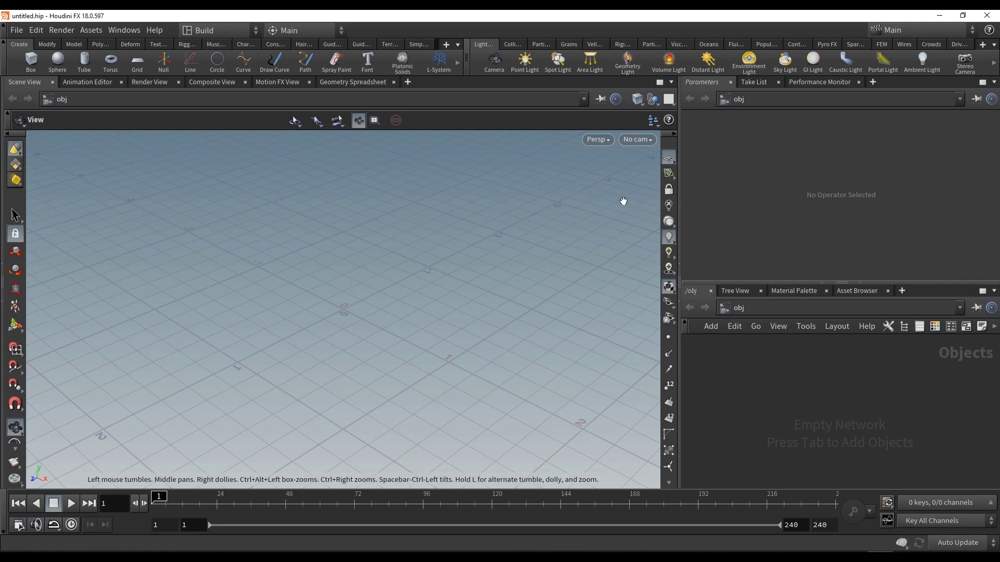
- Switch to Houdini, show the Modify shelf tools and view the operator categories available in the object network
click(46, 44)
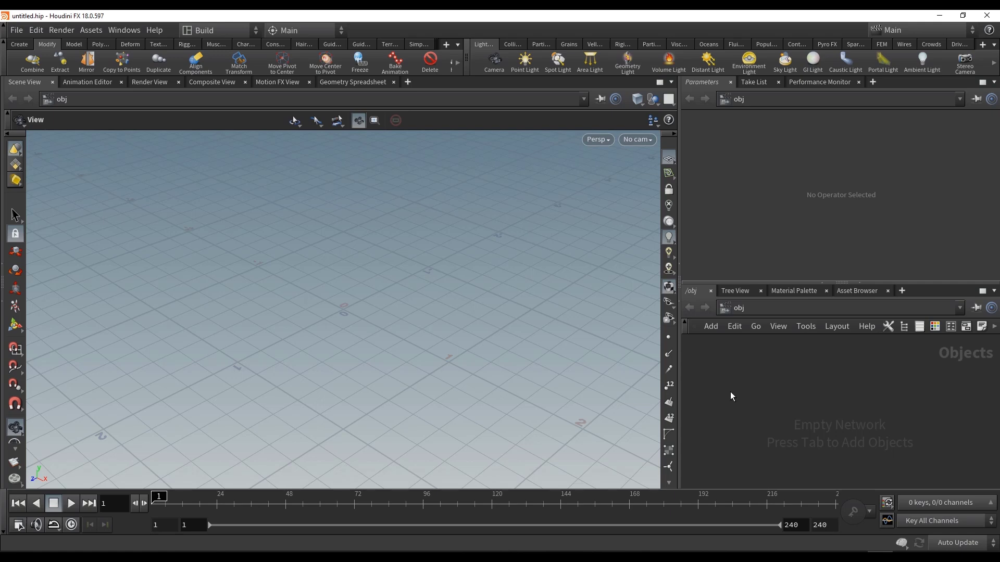
key(Tab)
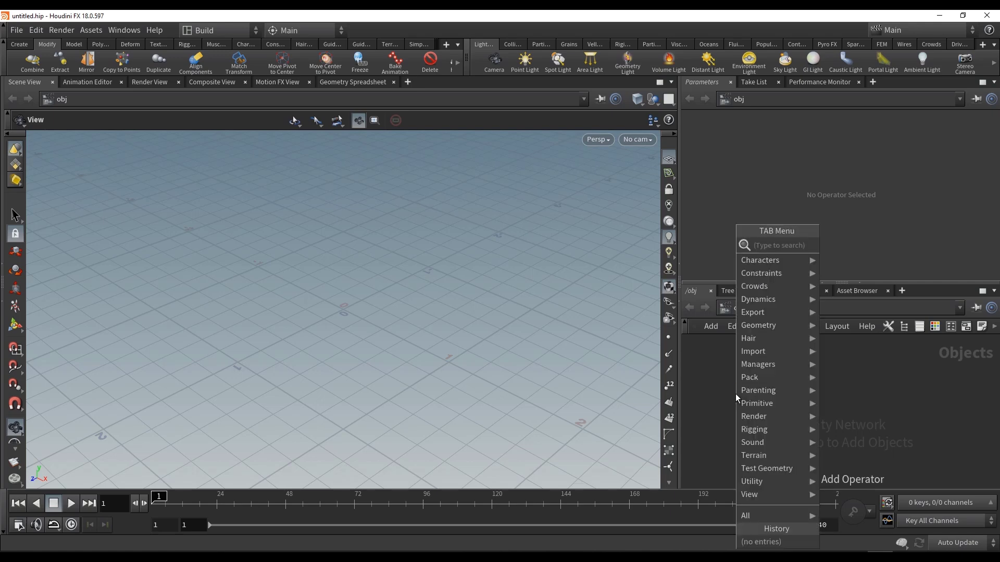
key(Escape)
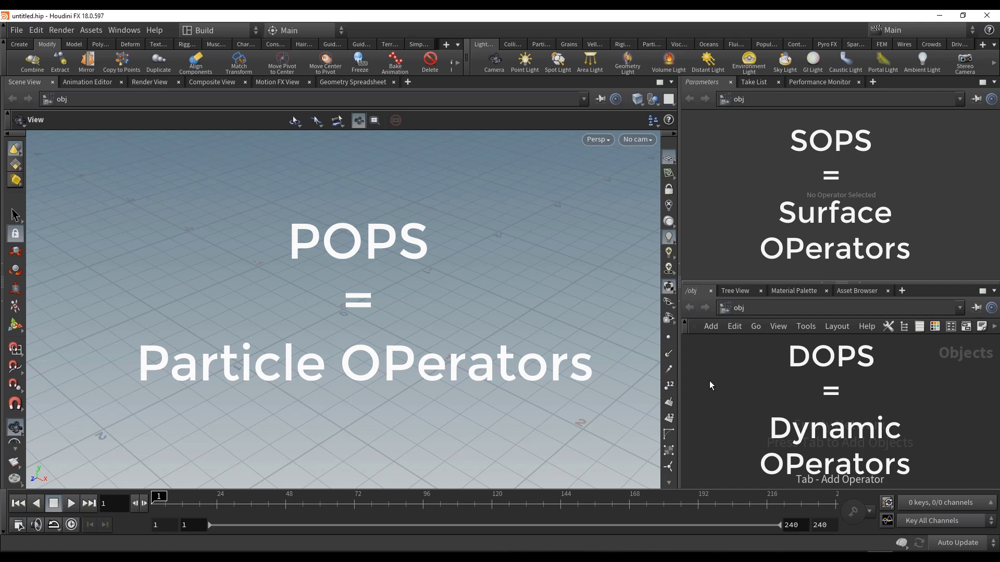
- Add a Box to the empty object network and enter its geometry network
key(Tab)
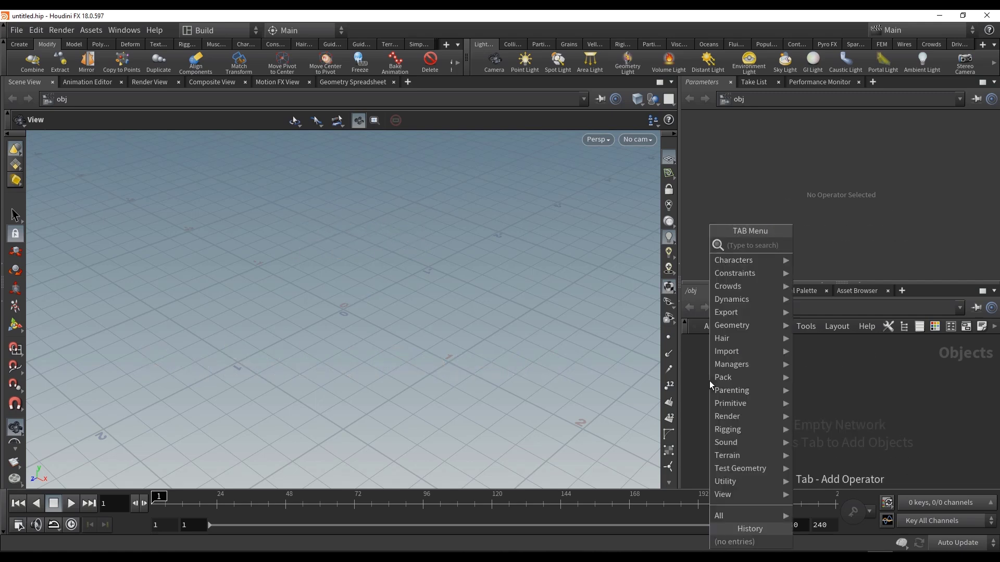
text(box)
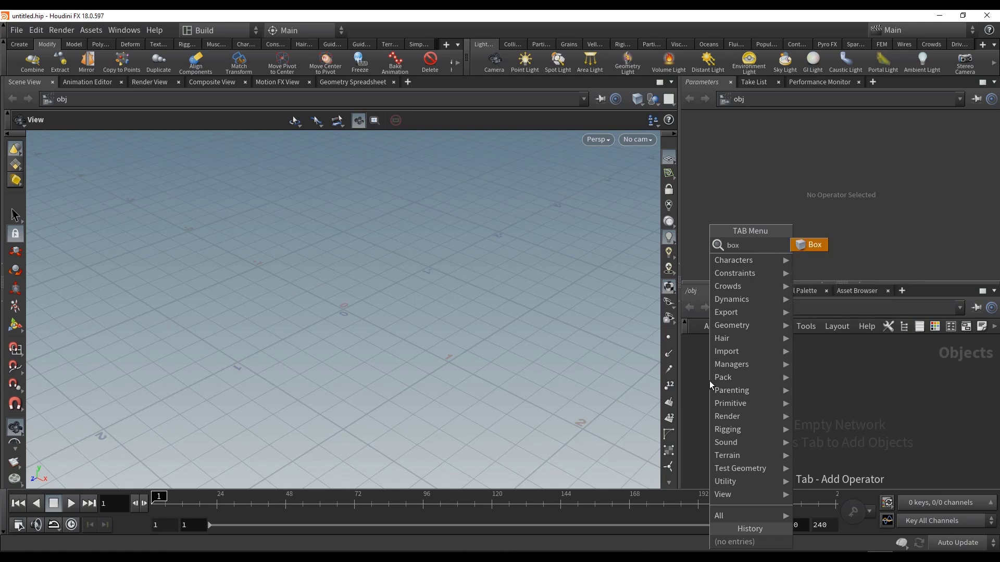
key(Return)
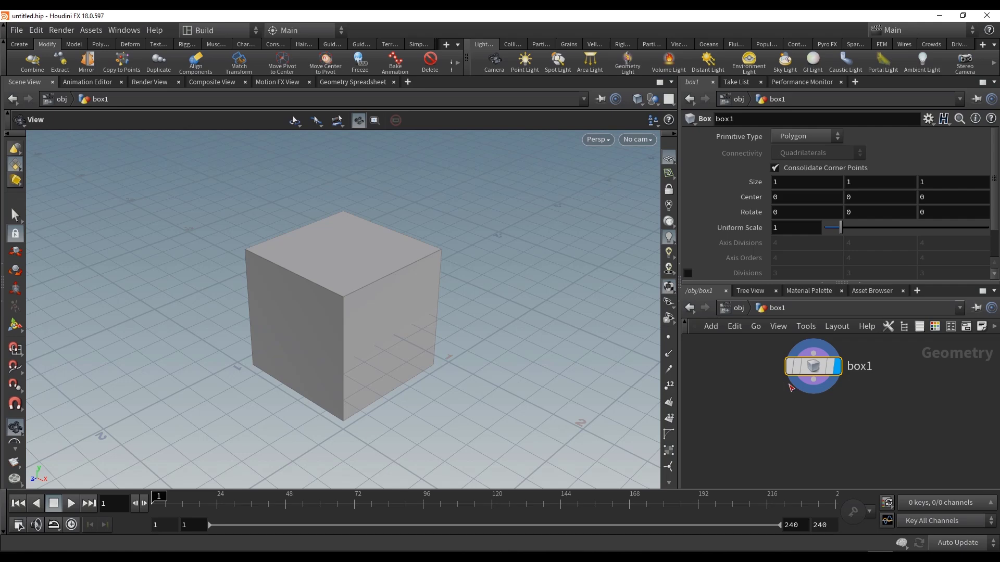
scroll(778, 395, up, 2)
scroll(777, 424, down, 3)
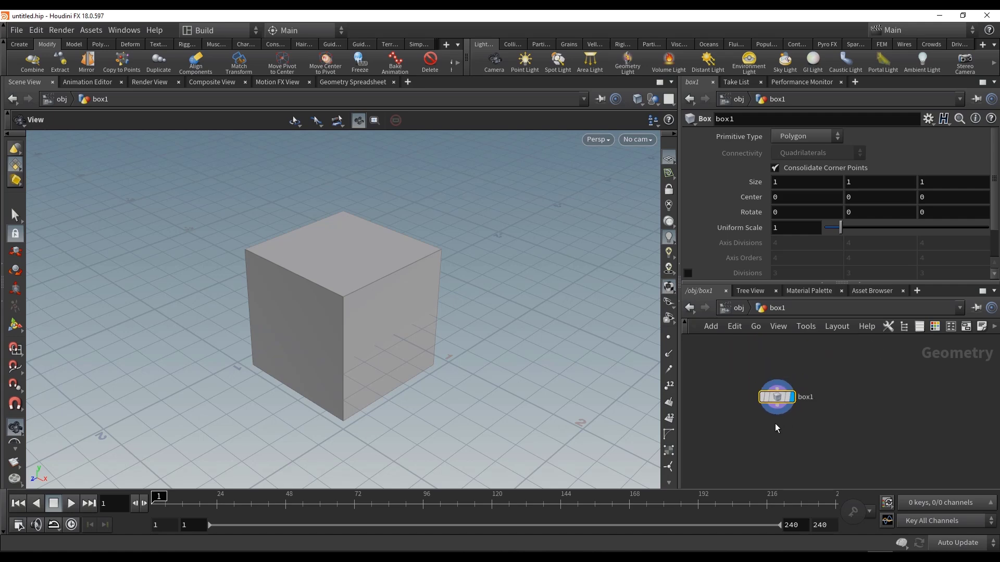
- Add a Wireframe node fed by the box node and make it the displayed node
key(Tab)
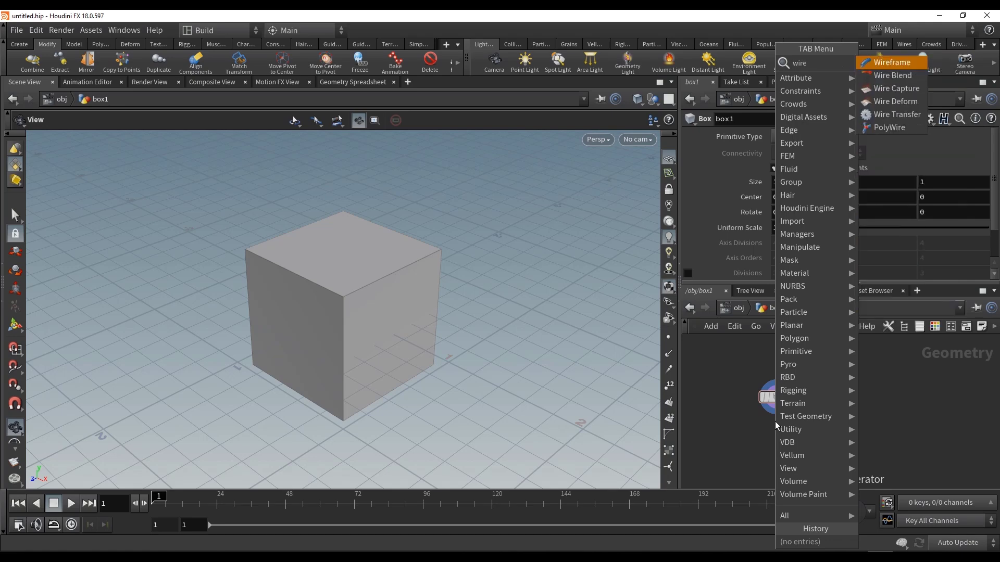
key(Escape)
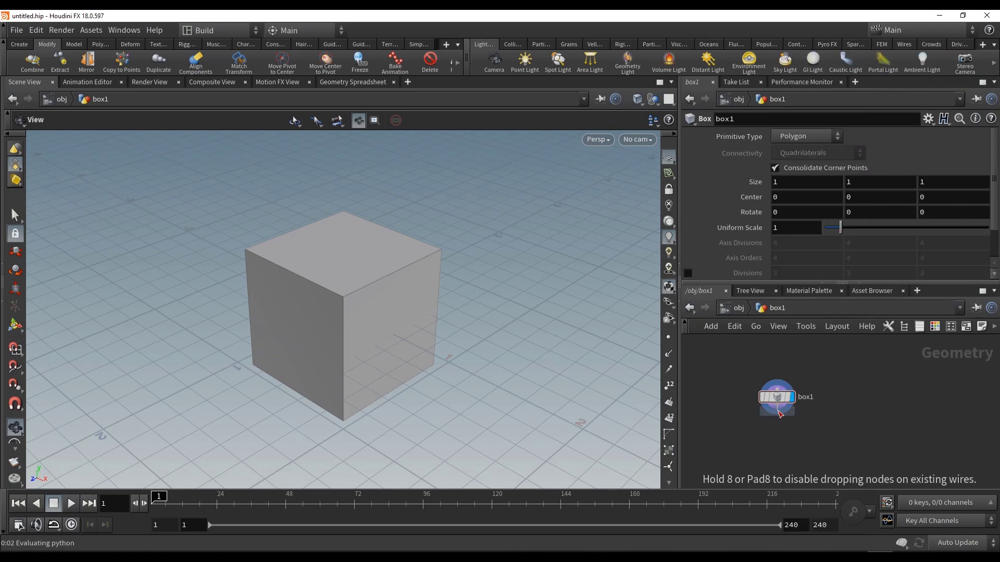
click(777, 434)
scroll(791, 439, up, 5)
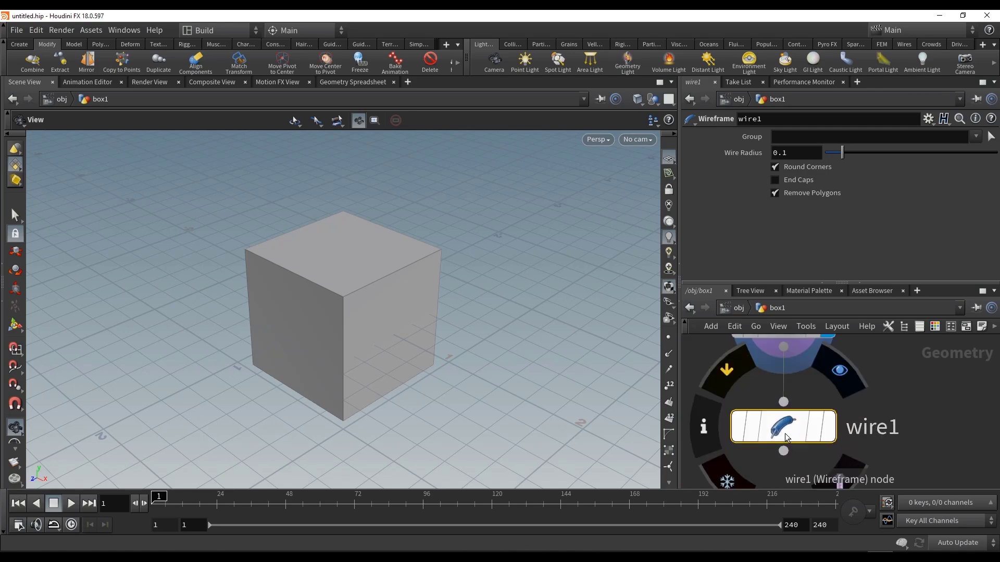
scroll(787, 436, down, 6)
scroll(784, 436, up, 2)
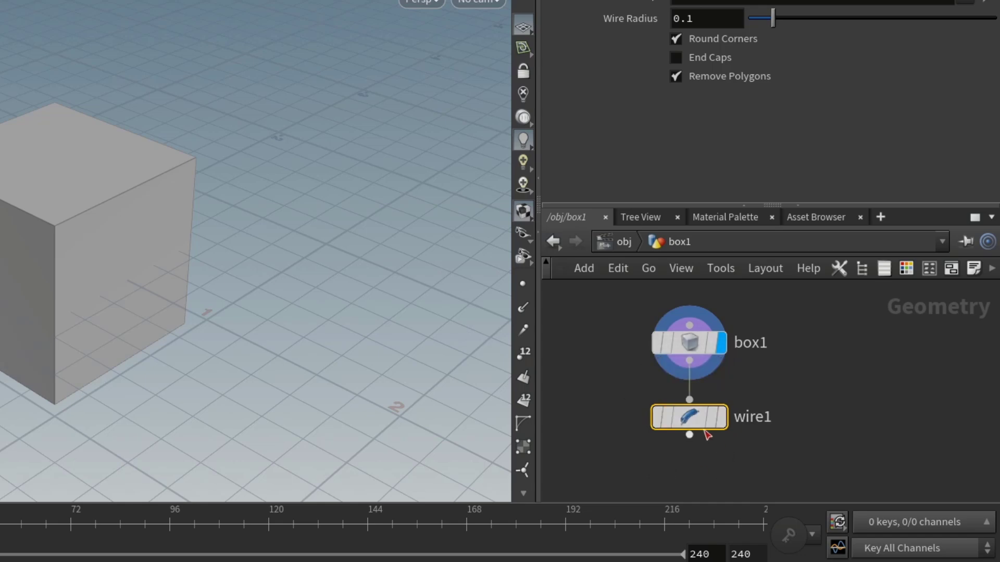
mouse_move(693, 419)
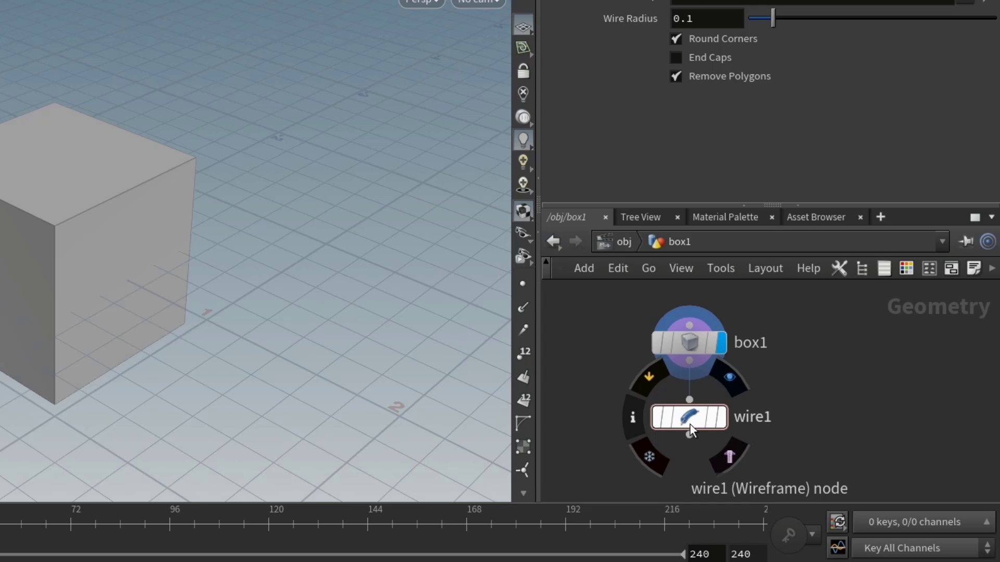
click(732, 383)
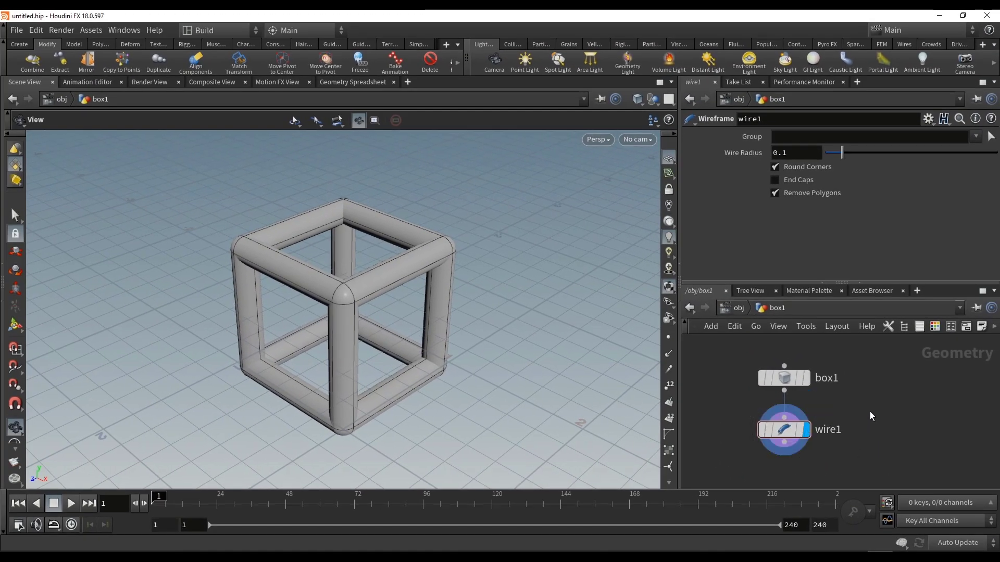
- Add a Merge node that combines the wireframe and the original box, and display its output
key(Tab)
text(me)
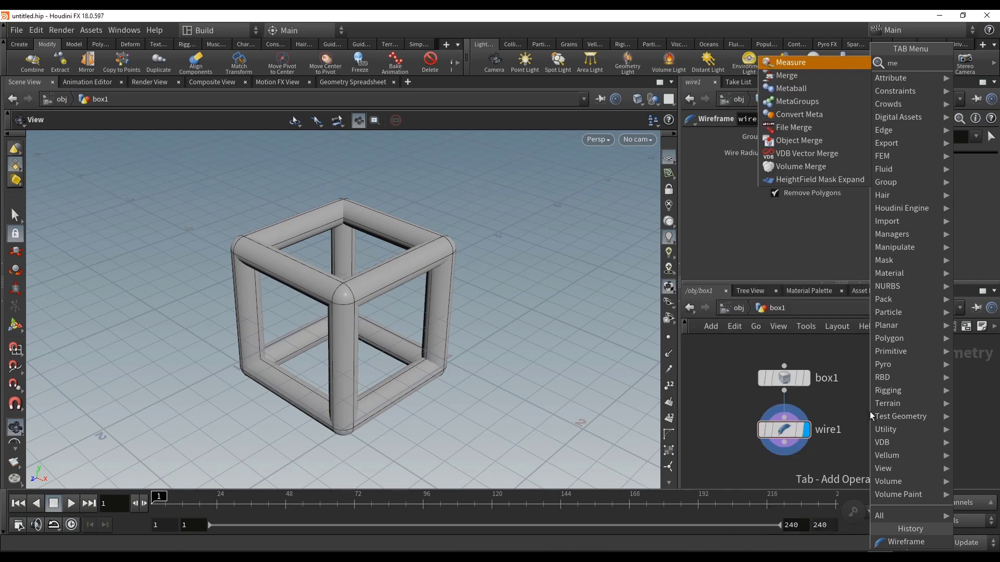
key(Return)
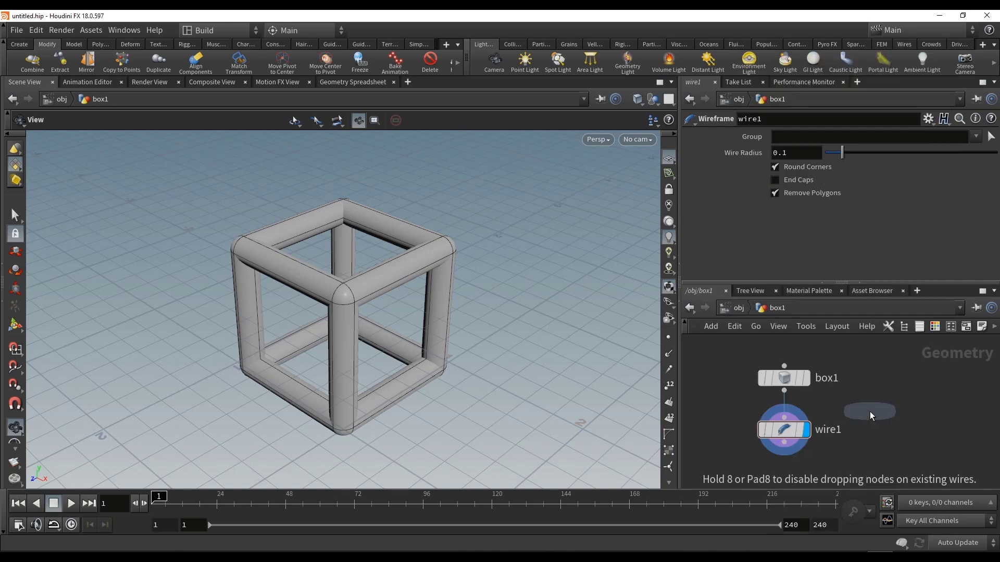
click(869, 412)
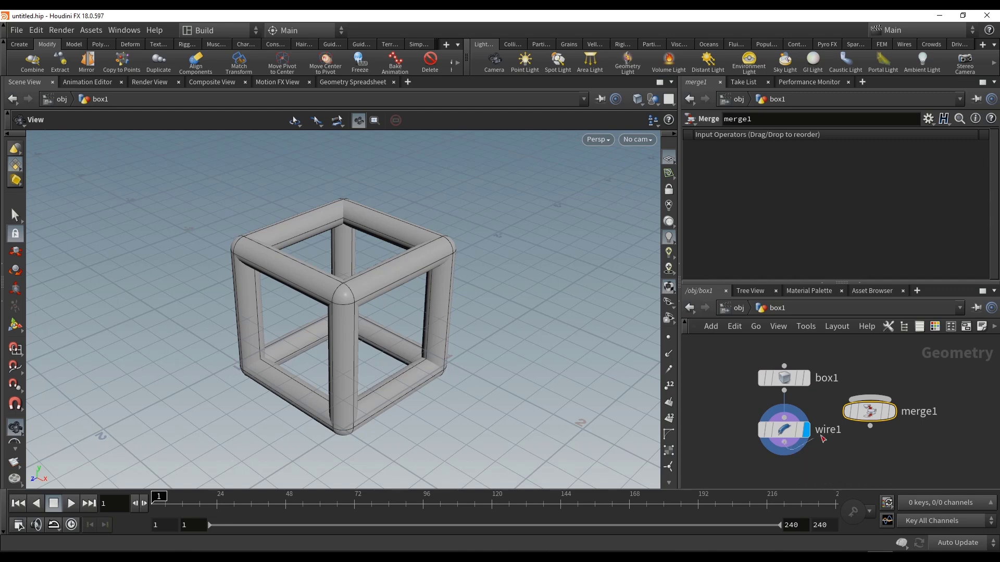
click(784, 391)
click(892, 415)
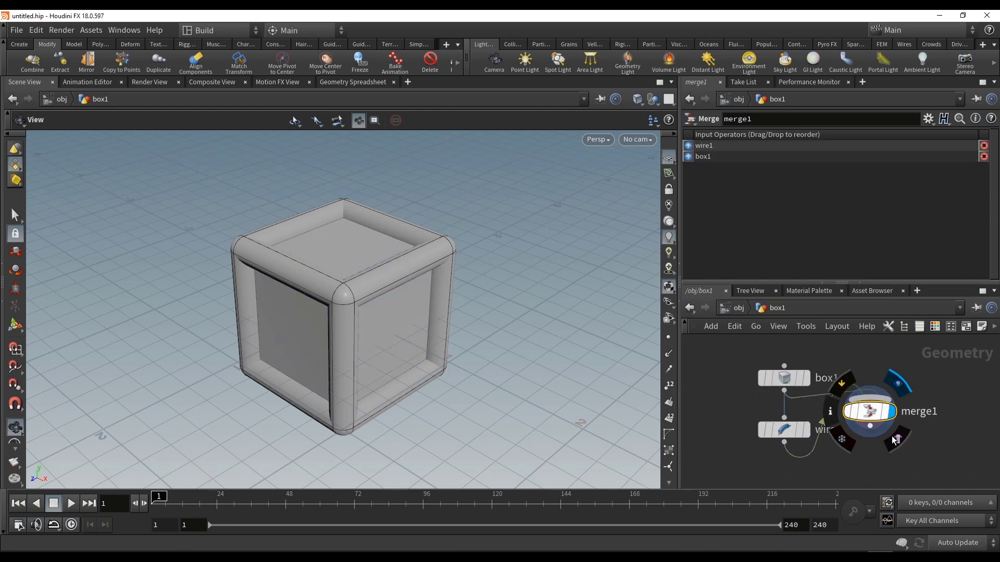
- Add a Null node after the Merge node and make it the displayed output of the network
middle_drag(869, 456, 844, 424)
key(Tab)
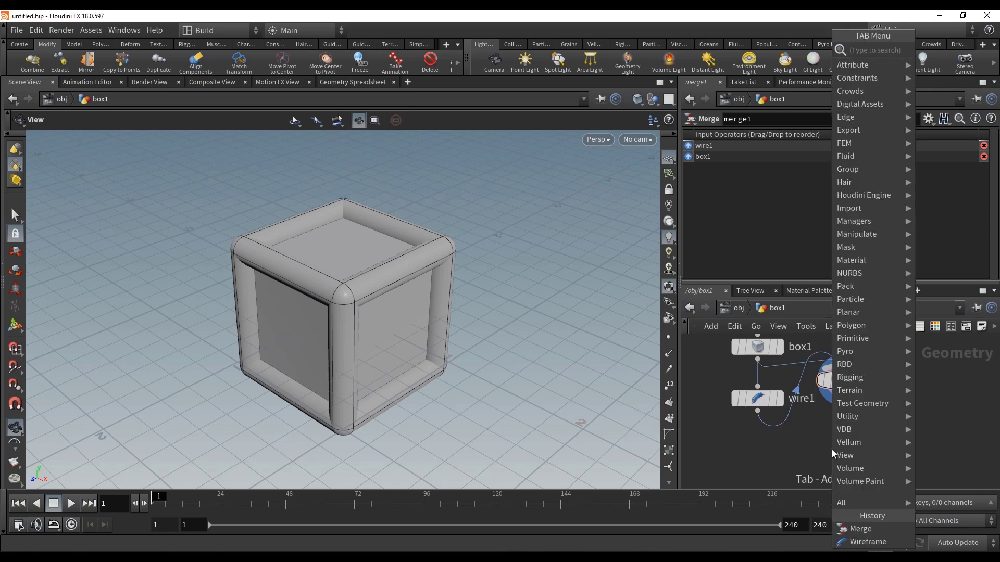
text(null)
key(Return)
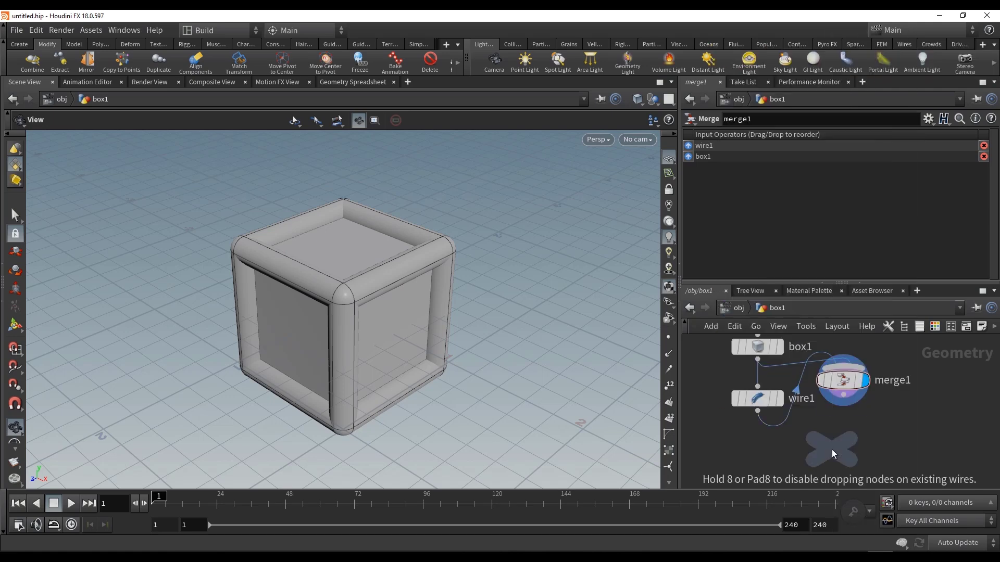
click(832, 454)
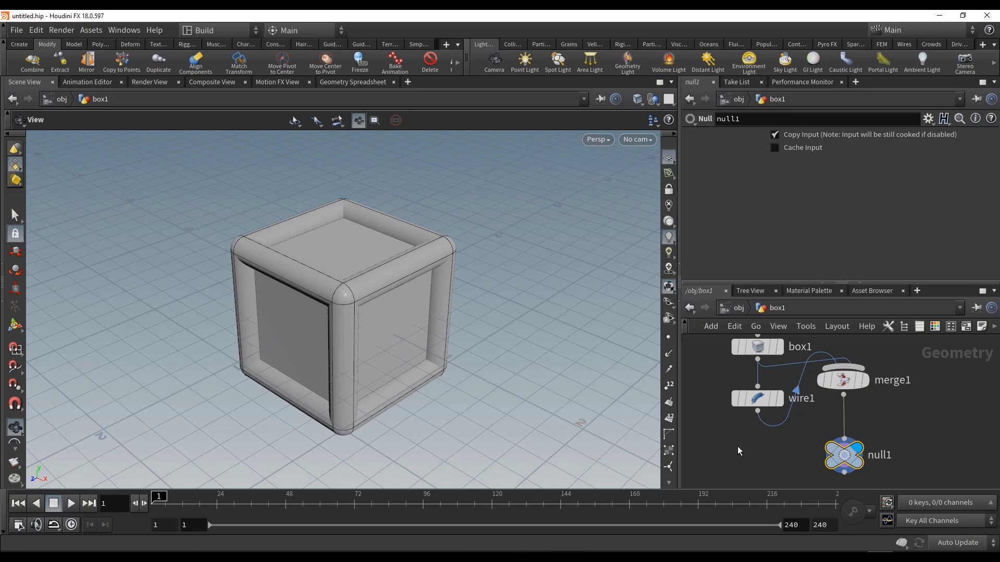
scroll(740, 451, down, 2)
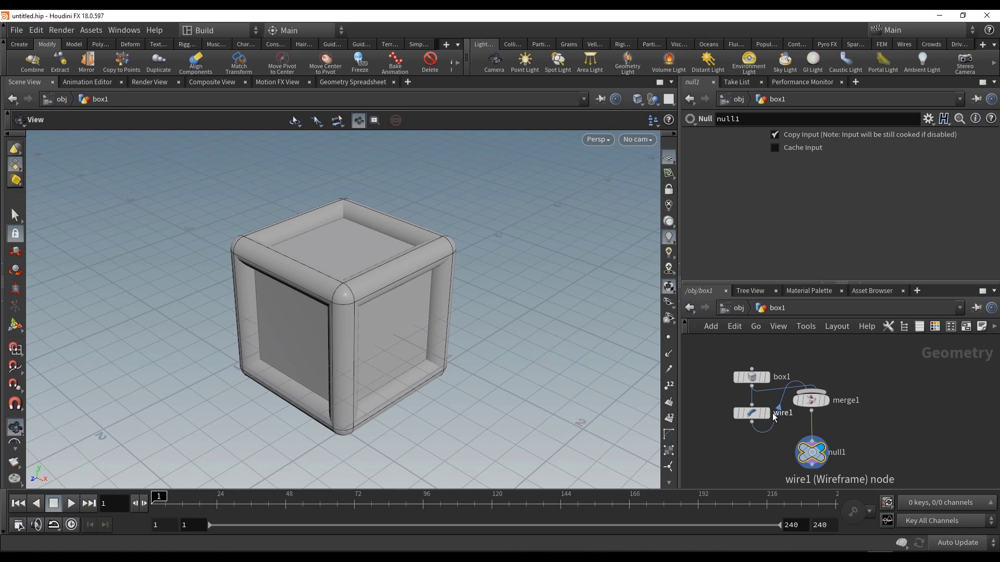
- Widen the network pane and collapse the box, wireframe, merge and null nodes into a single subnetwork
middle_drag(774, 416, 783, 403)
drag(726, 470, 955, 335)
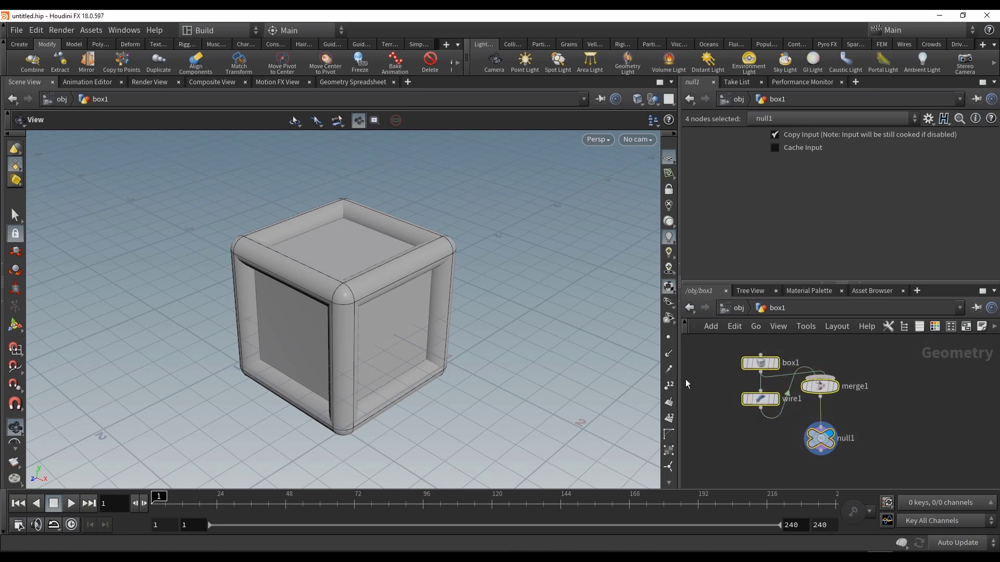
drag(679, 382, 523, 363)
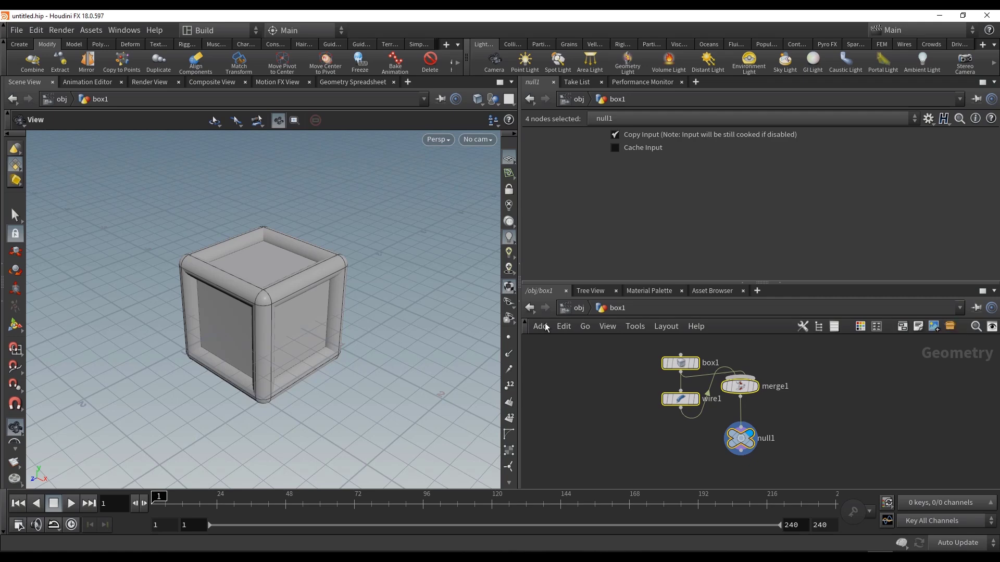
click(948, 329)
key(h)
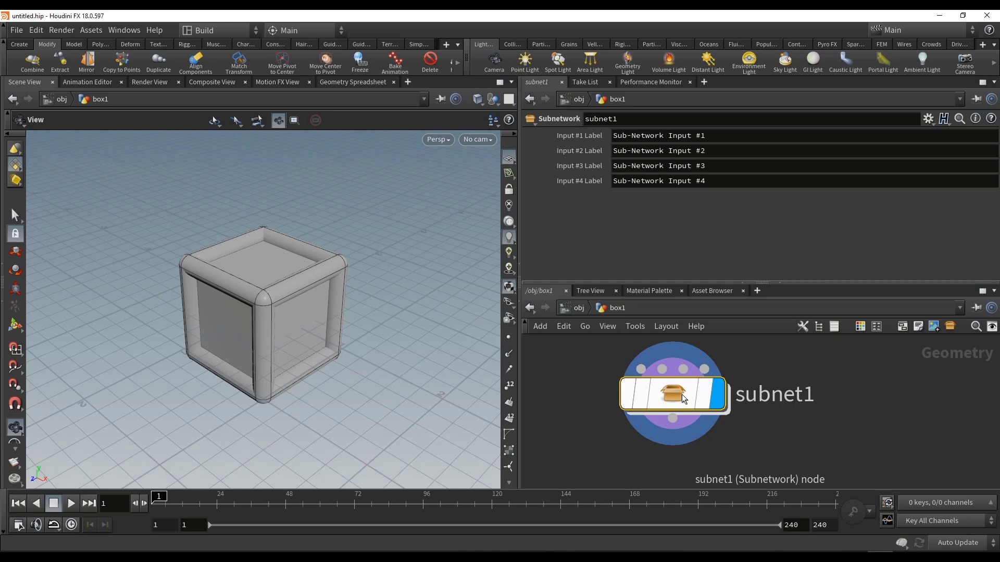
drag(684, 399, 681, 425)
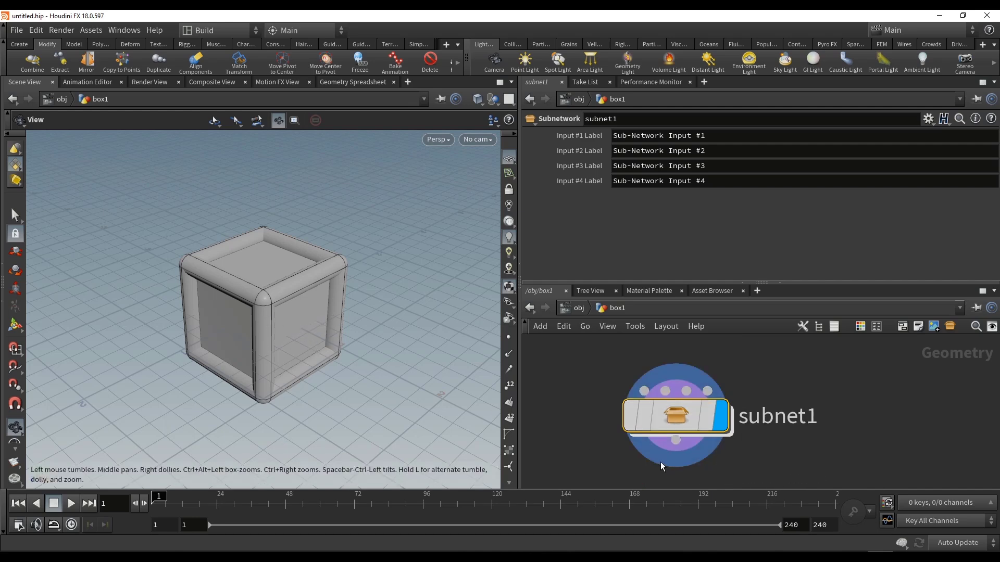
- Open the subnetwork's parameter interface for editing and make all four input label parameters invisible
click(929, 119)
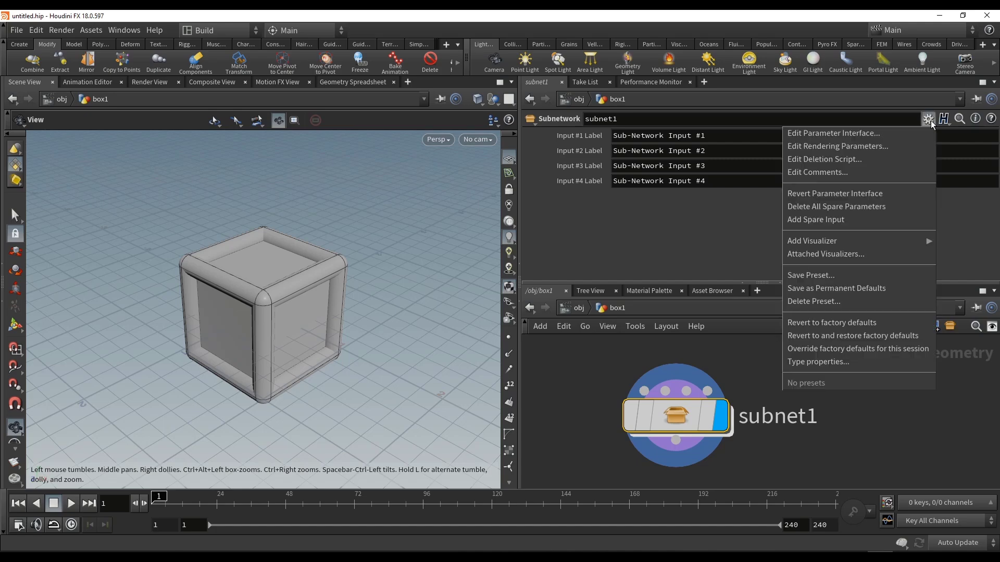
click(897, 136)
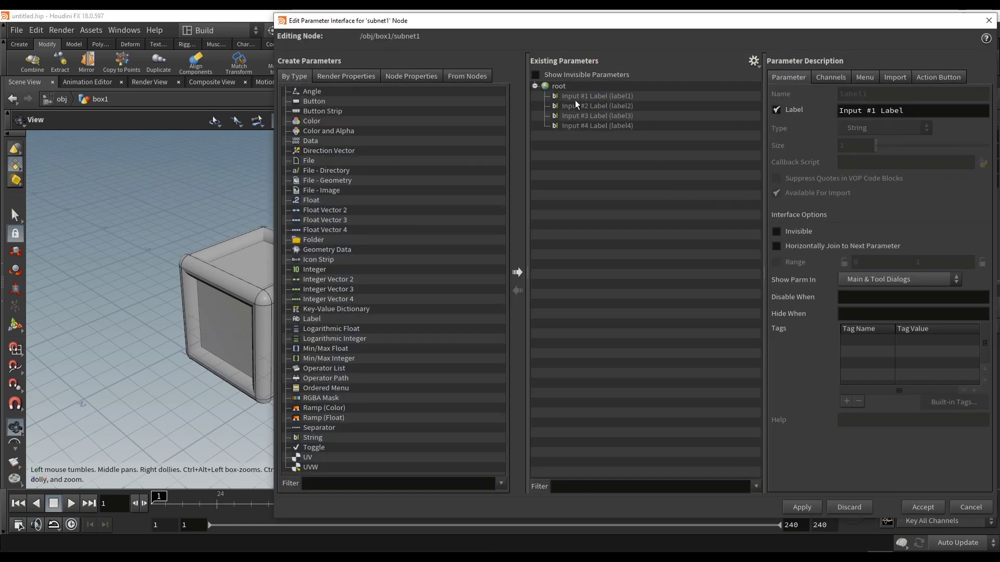
drag(574, 96, 583, 128)
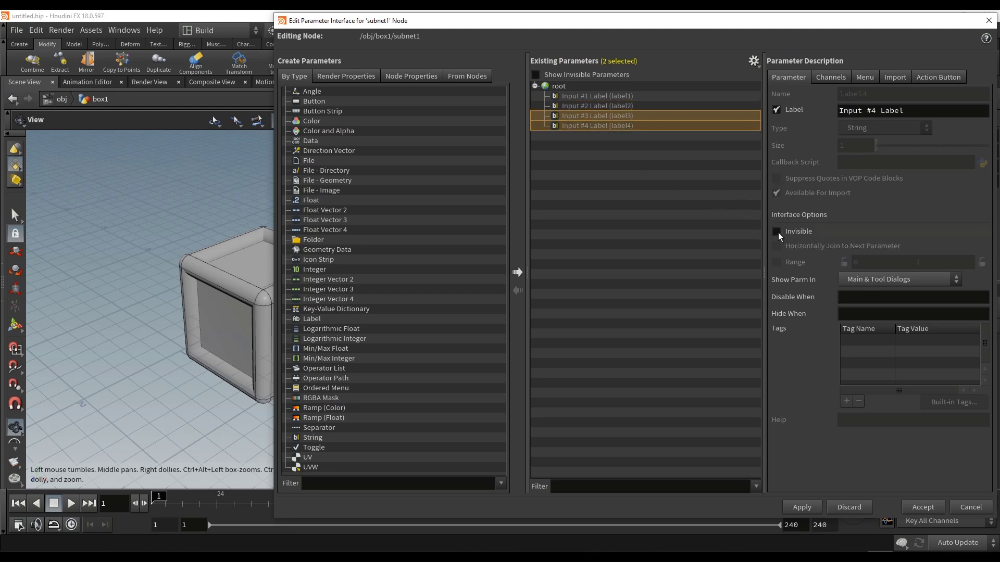
key(Delete)
drag(576, 104, 577, 96)
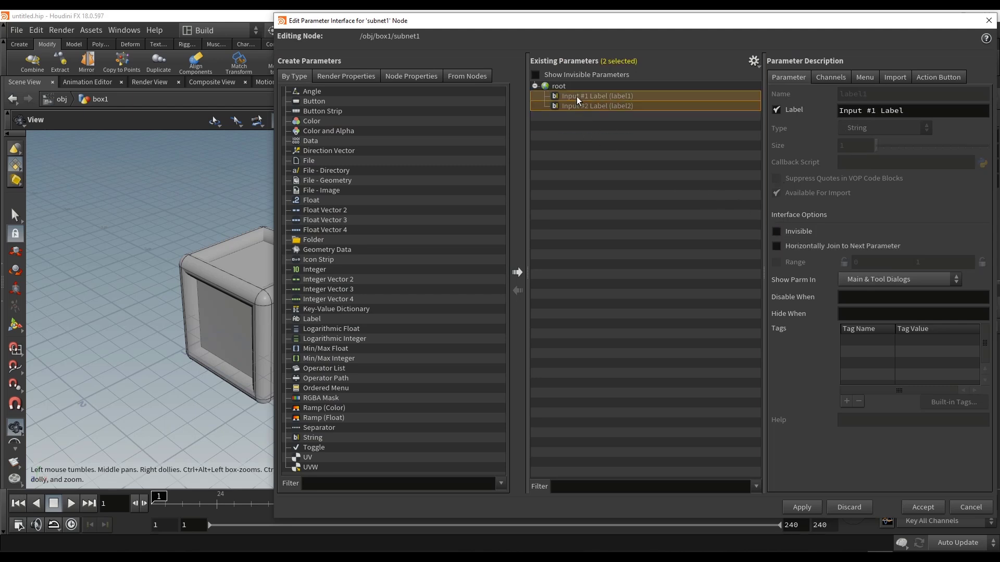
click(777, 231)
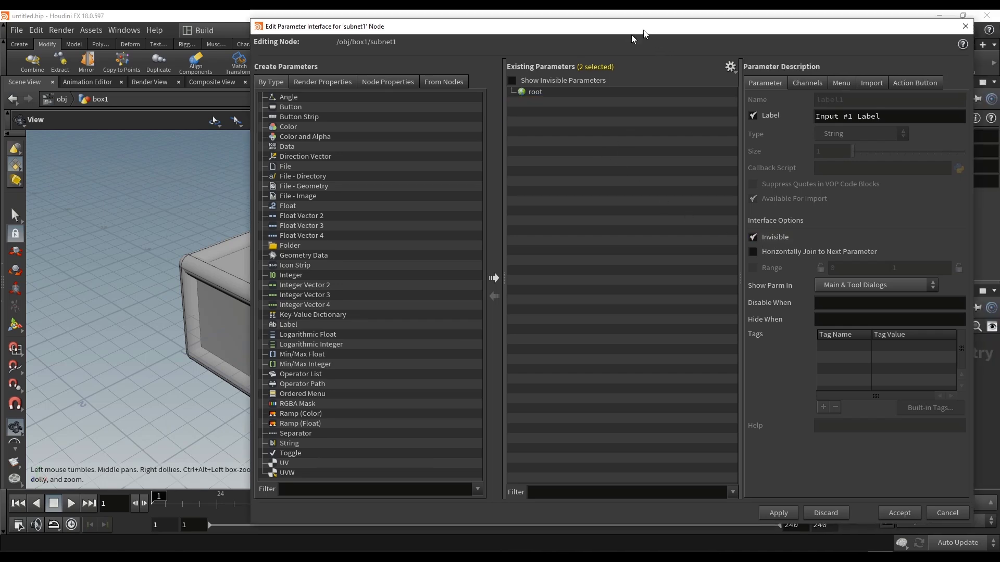
- View the box node's parameters inside the subnetwork, return to the parent network and apply the interface changes that hide the labels
drag(632, 22, 196, 21)
double_click(676, 416)
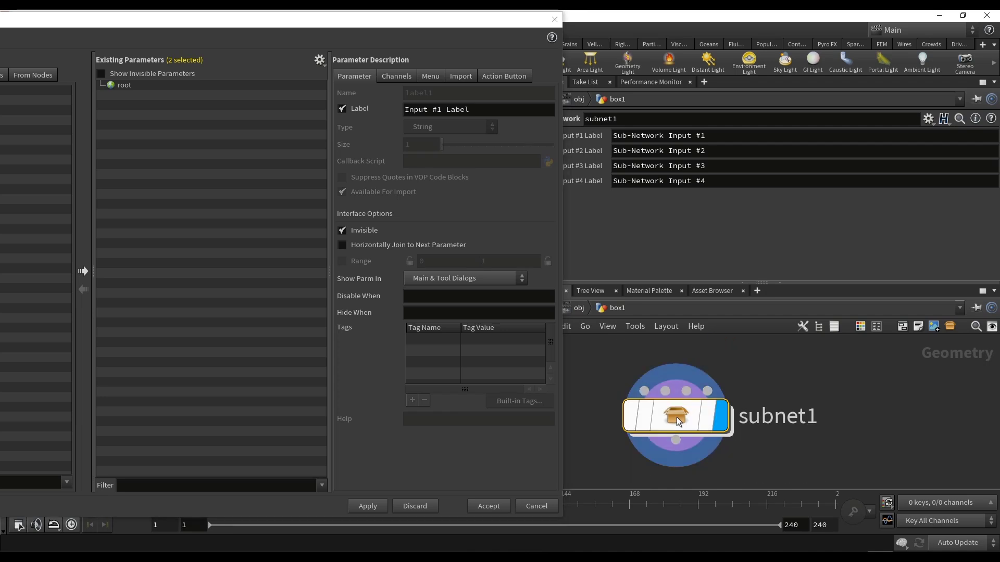
scroll(731, 451, up, 5)
click(697, 391)
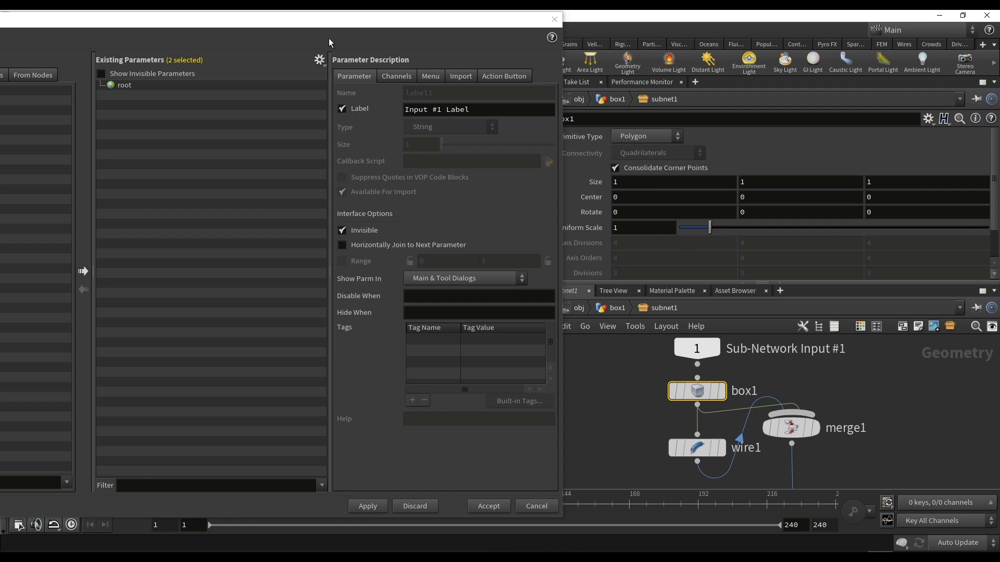
click(616, 309)
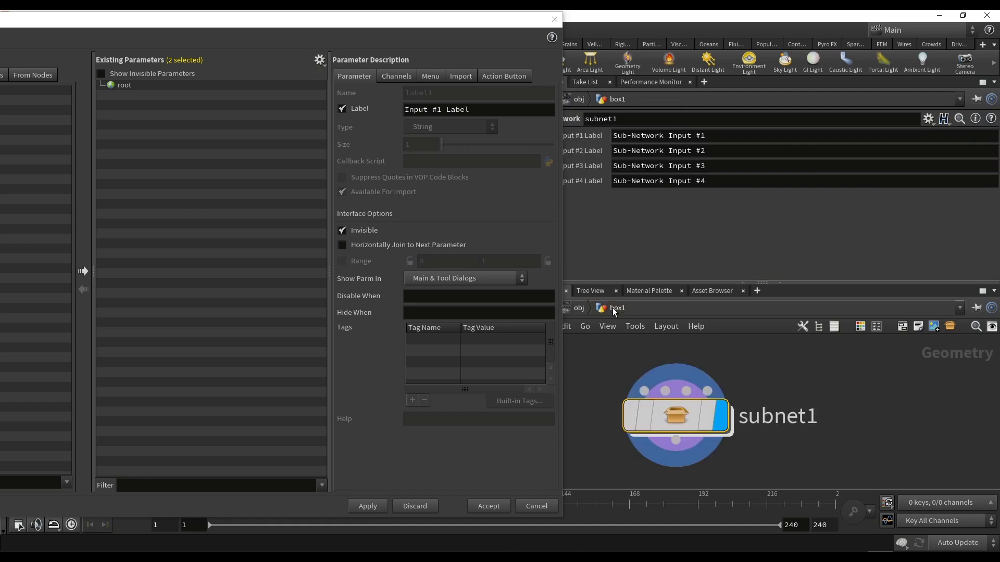
click(367, 506)
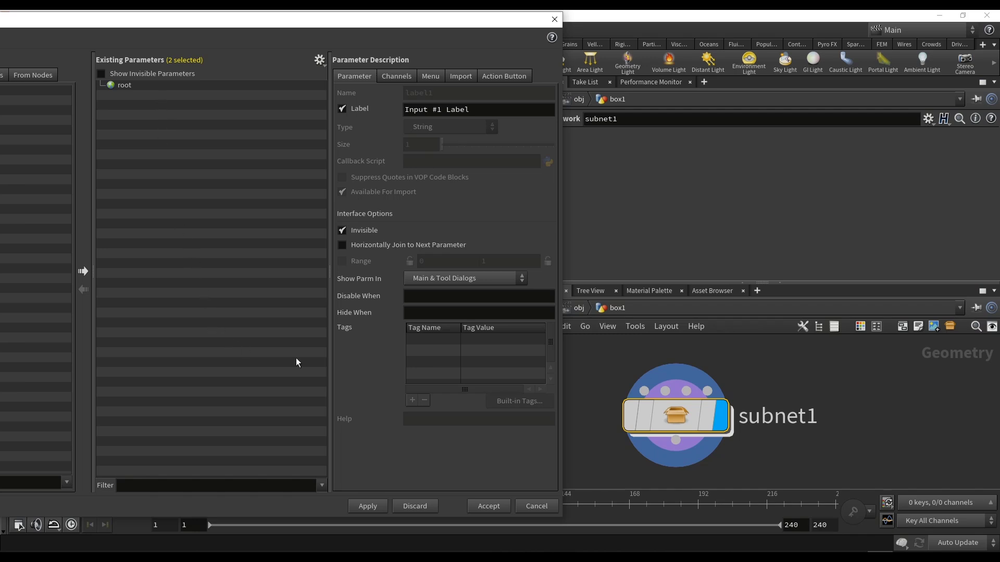
- Promote the inner box's Uniform Scale to the subnetwork's parameter interface, apply it, and try the new slider on the subnetwork
mouse_move(671, 422)
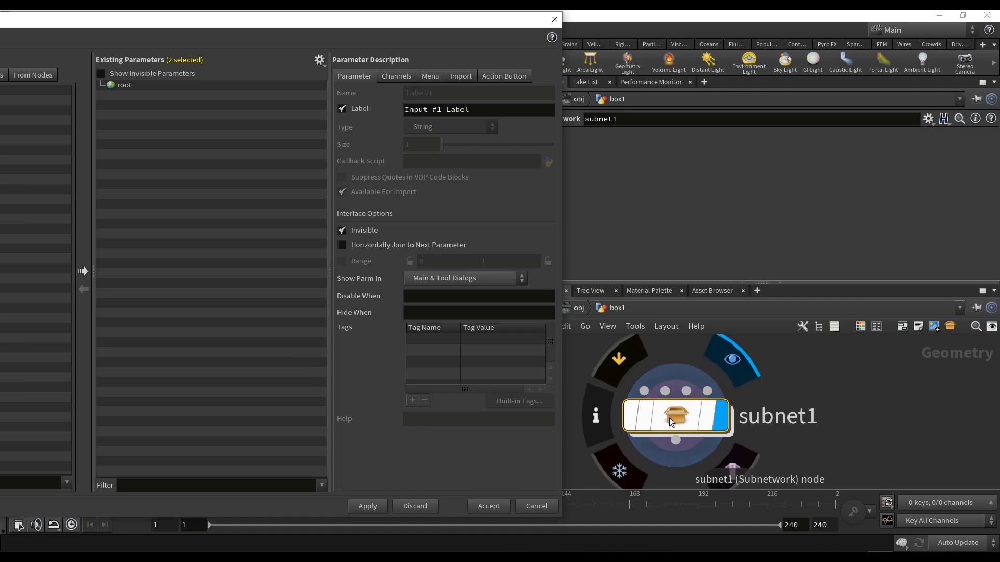
double_click(672, 421)
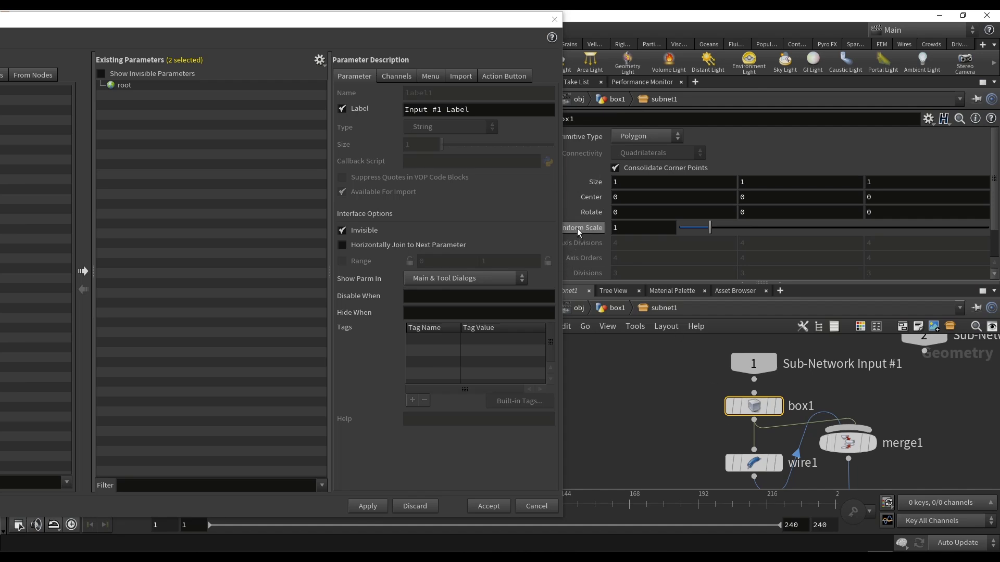
drag(577, 243, 128, 87)
click(368, 506)
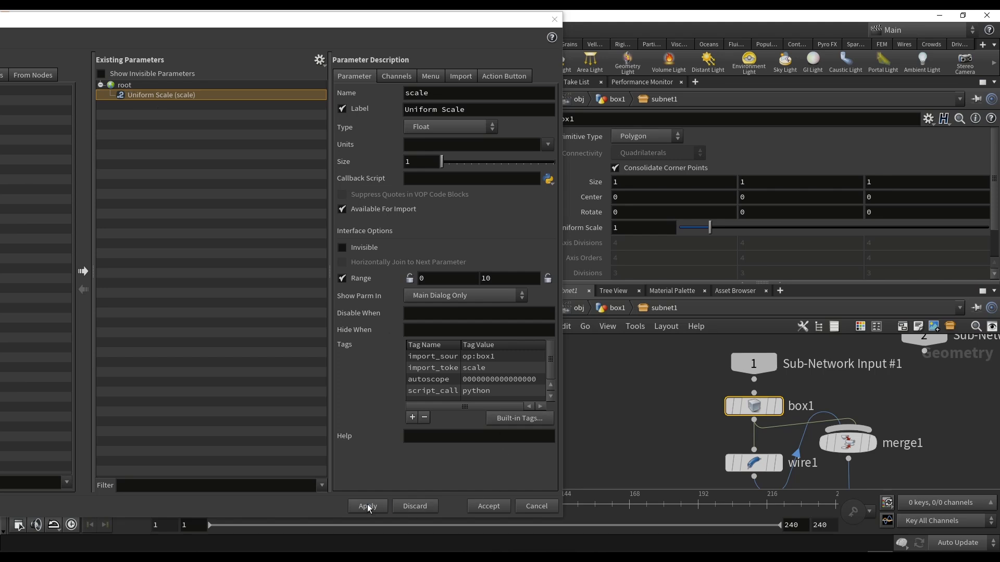
click(616, 309)
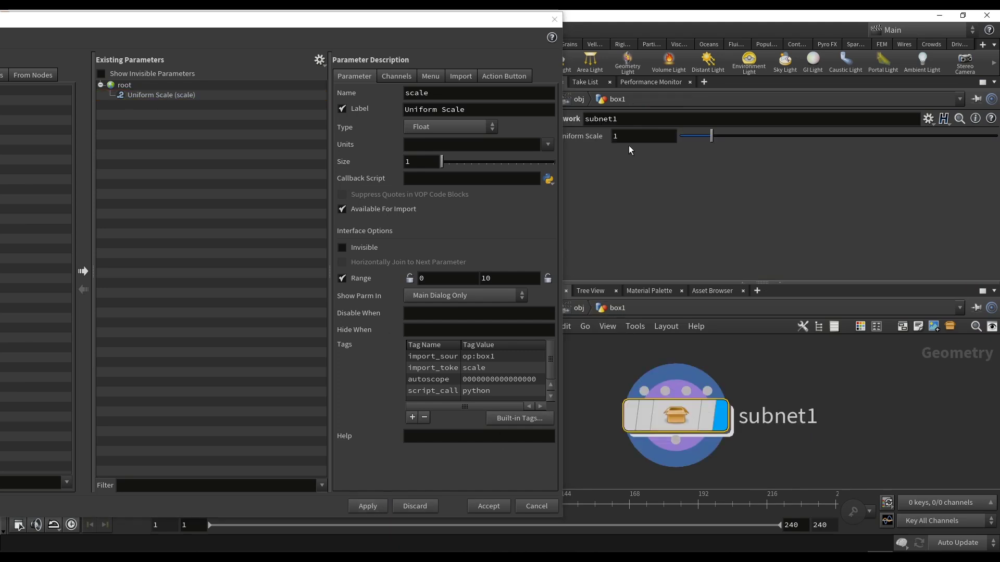
click(554, 19)
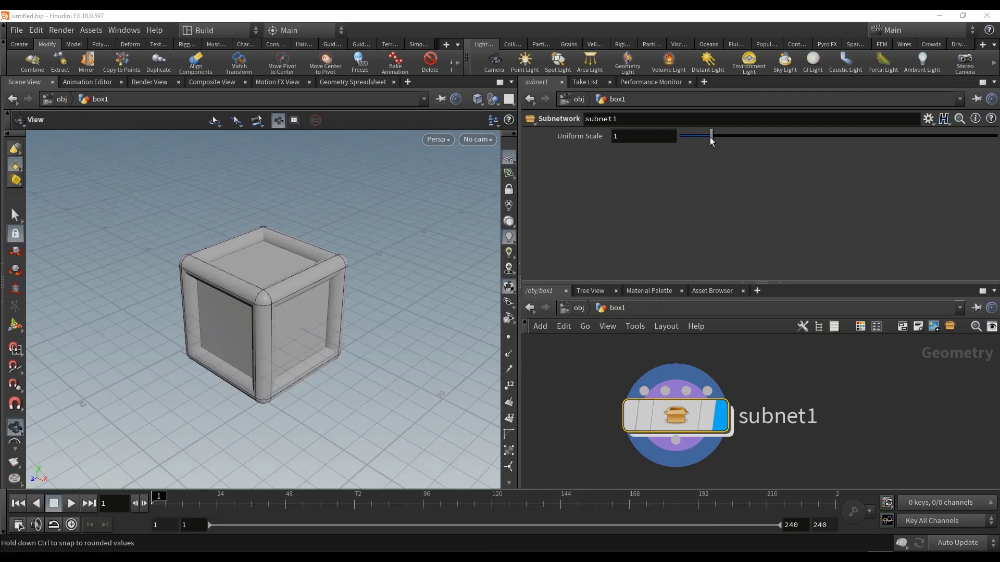
mouse_move(712, 142)
mouse_down()
mouse_move(744, 160)
mouse_move(699, 156)
mouse_move(709, 155)
mouse_up()
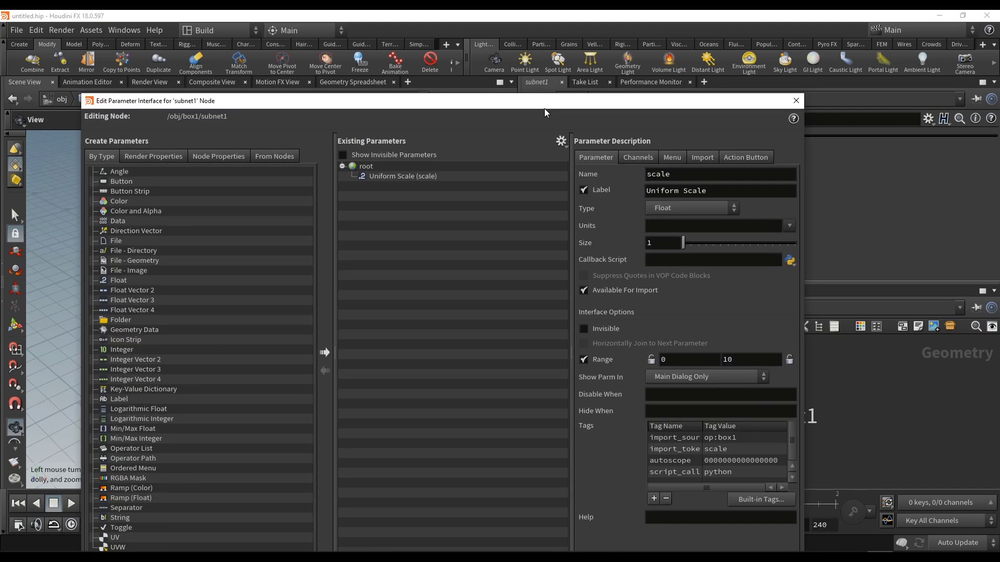
- Add a float parameter named Box_Lenght with the label Lenght to the subnetwork, apply it and close the parameter interface editor
drag(545, 108, 499, 48)
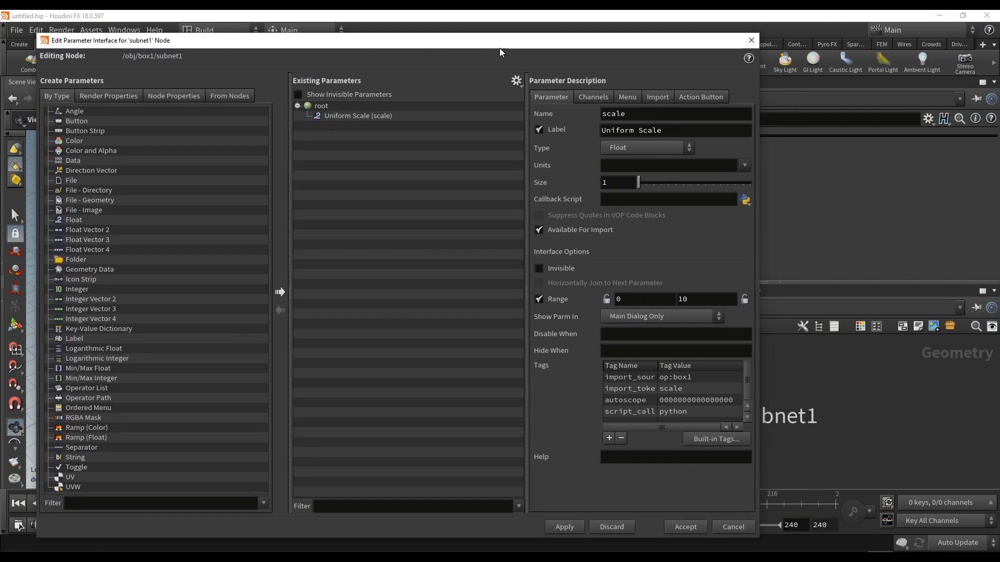
drag(71, 220, 323, 108)
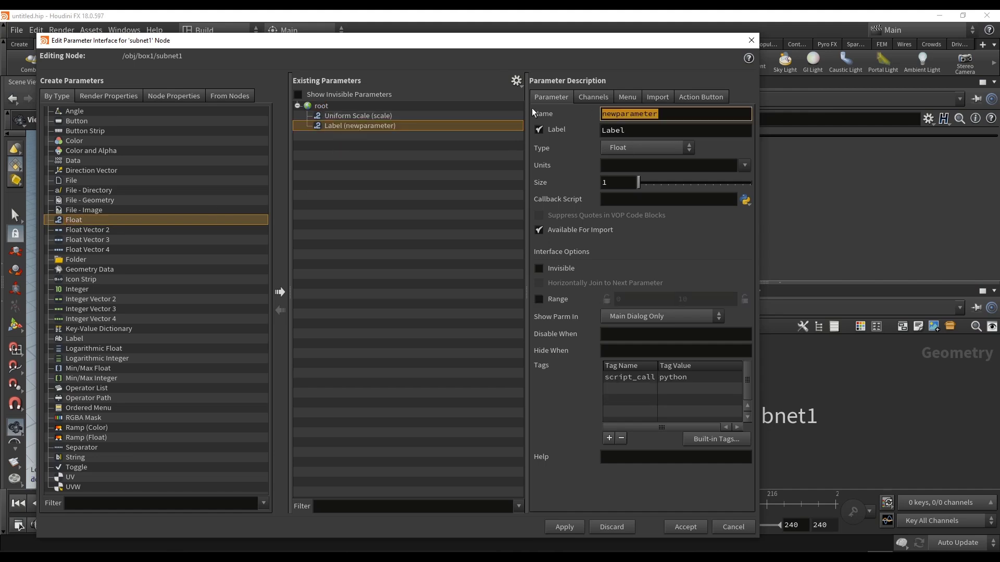
text(Box)
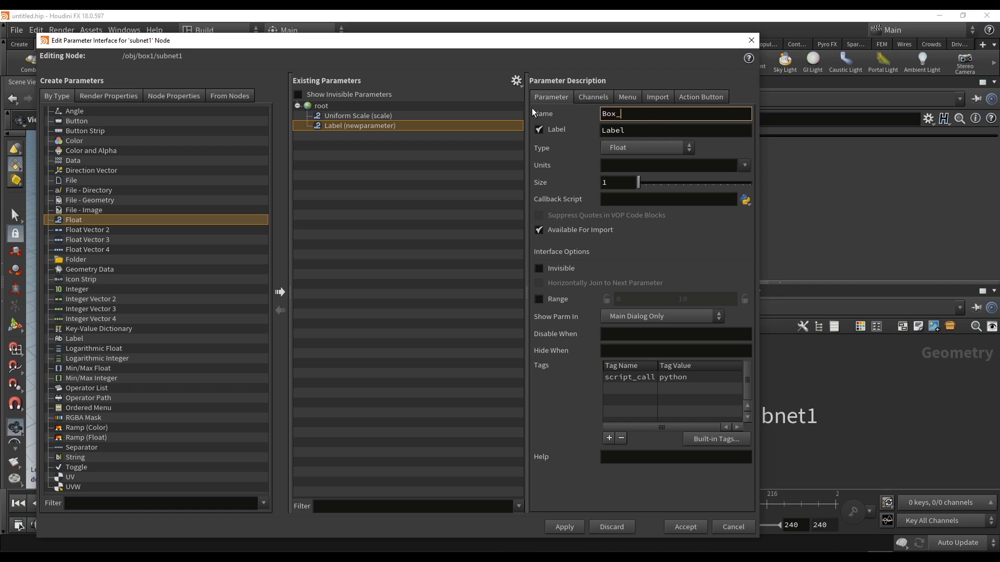
text(_Lenght)
key(Tab)
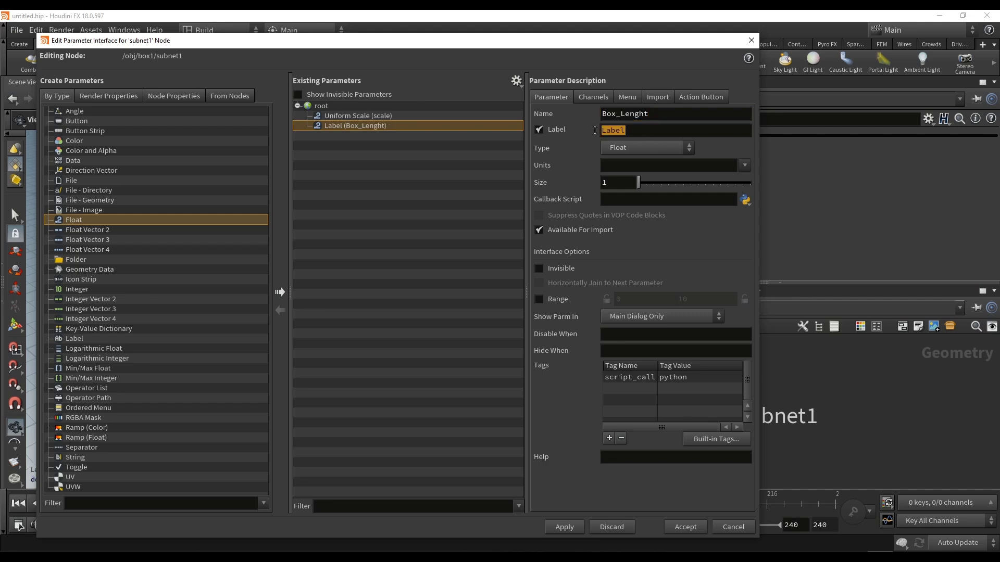
text(Lenght)
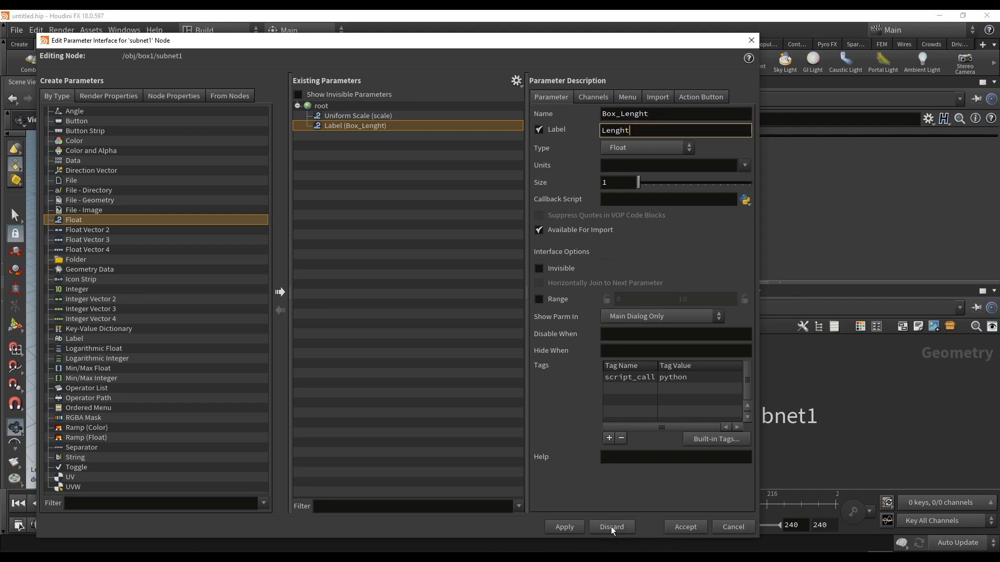
click(564, 527)
drag(650, 43, 330, 199)
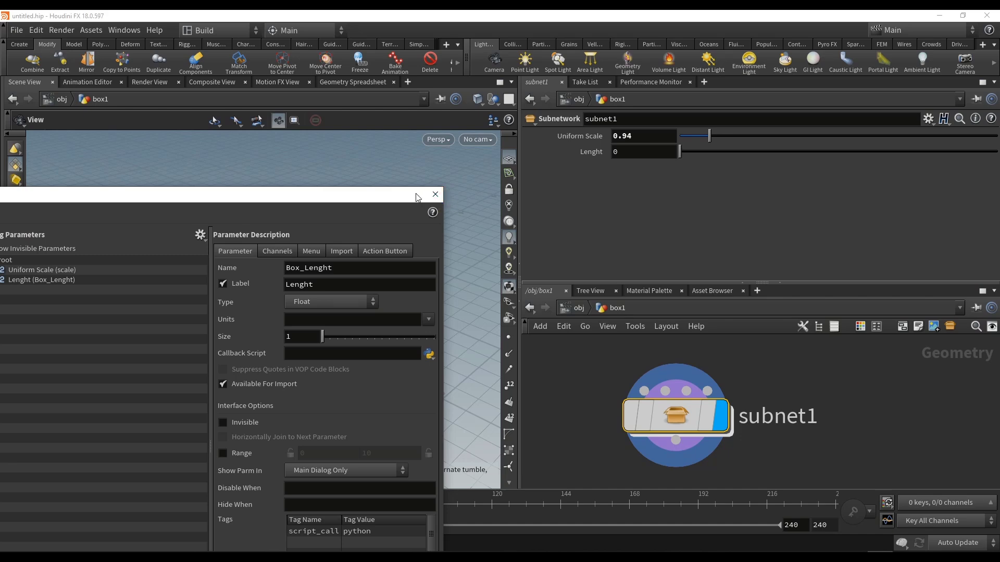
click(436, 195)
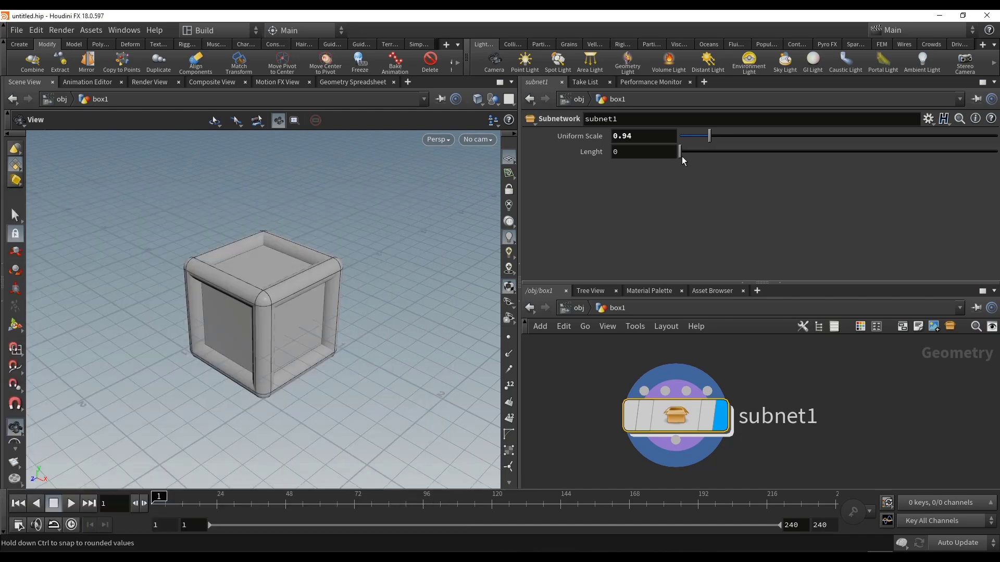
- Link the inner box's X size to the subnetwork's Lenght parameter with a relative reference, and return to the parent network
right_click(626, 154)
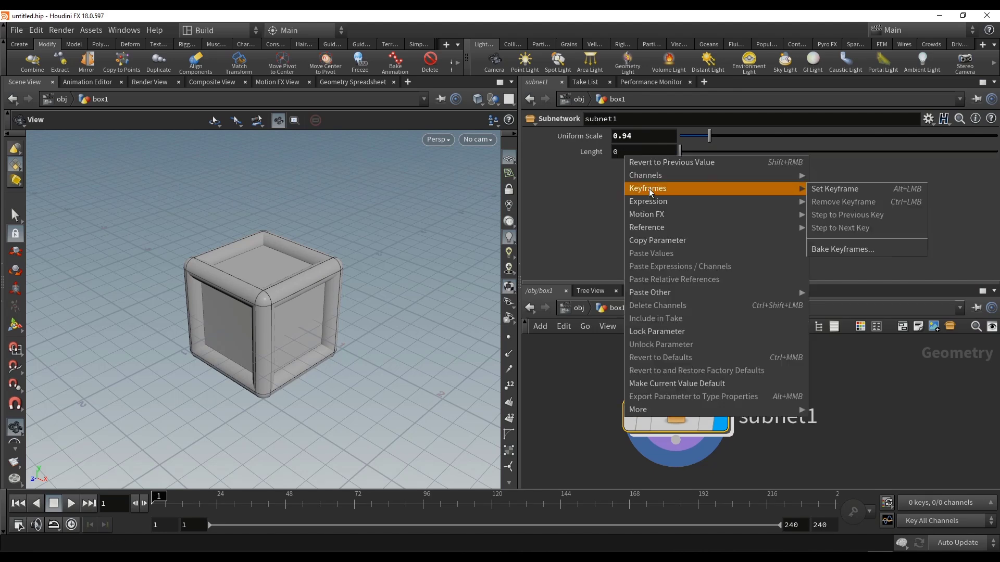
click(645, 243)
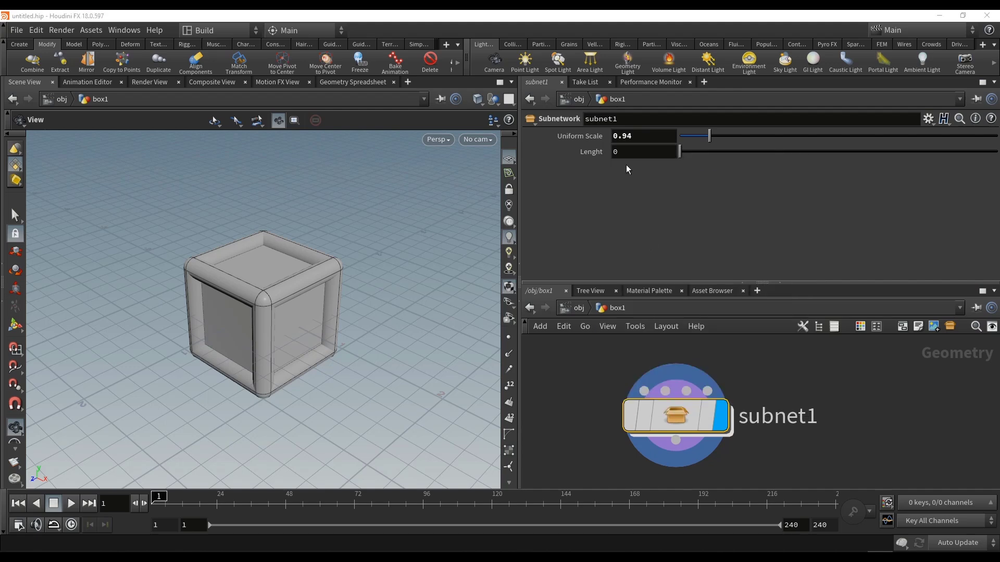
double_click(677, 423)
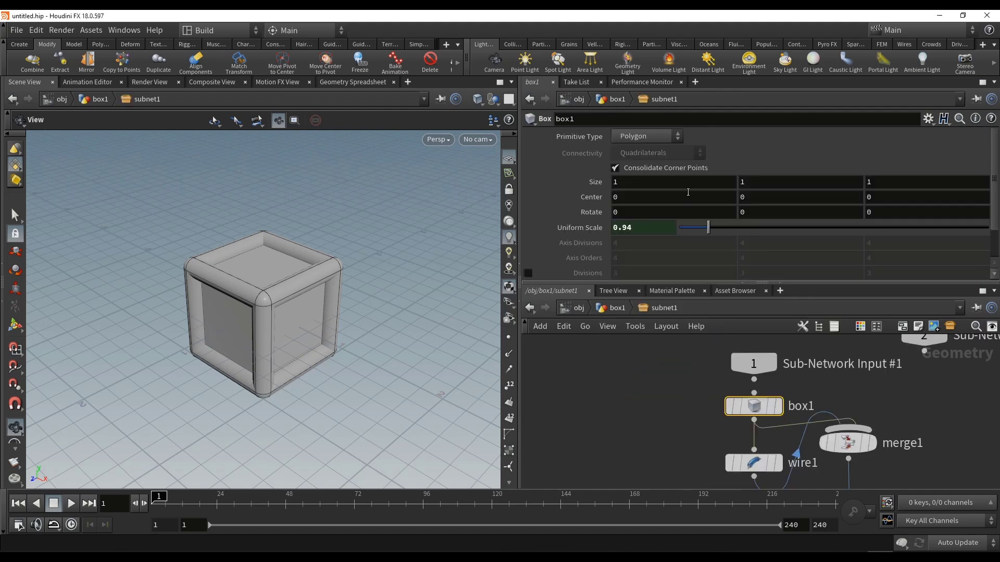
click(627, 184)
right_click(628, 184)
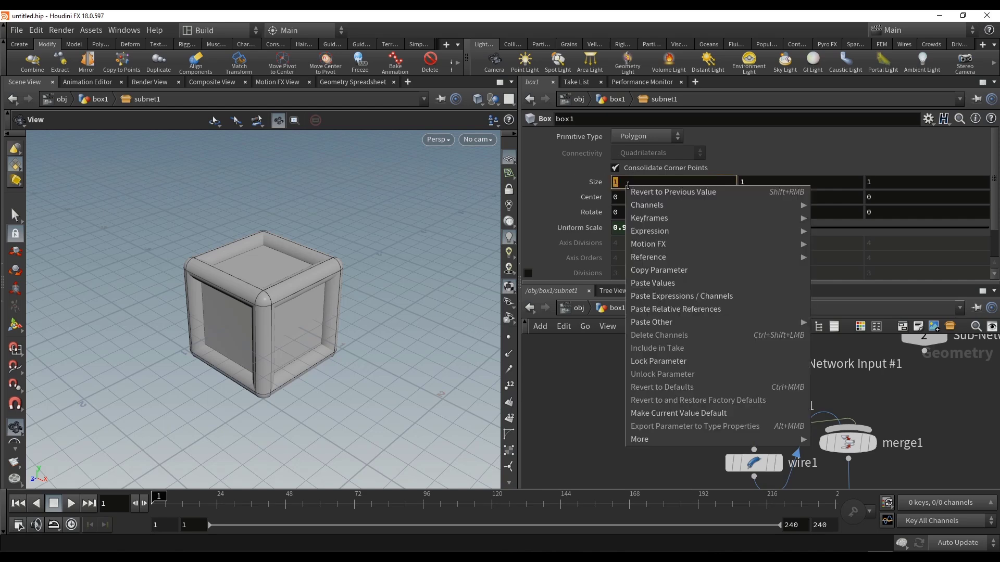
click(679, 310)
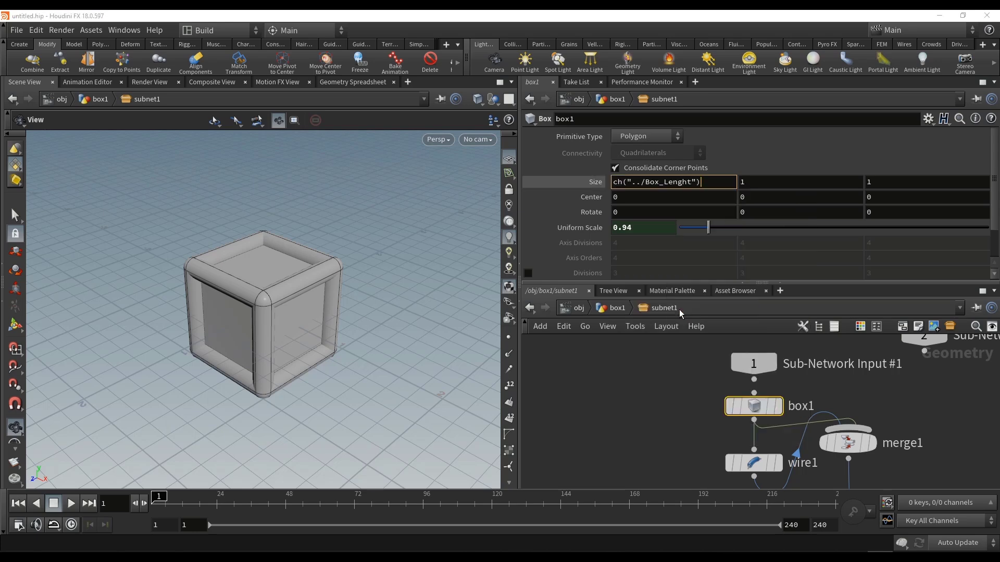
key(Return)
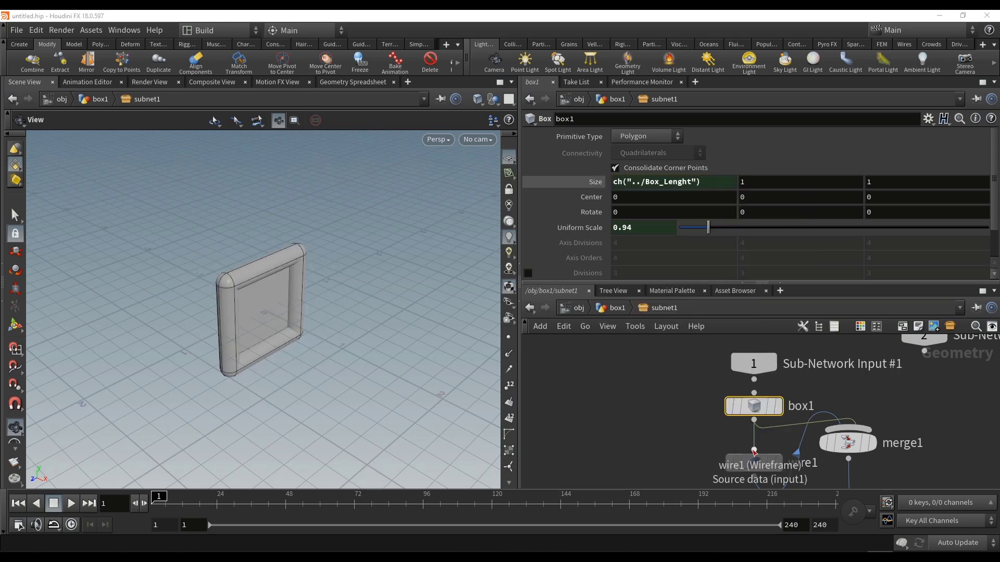
click(614, 308)
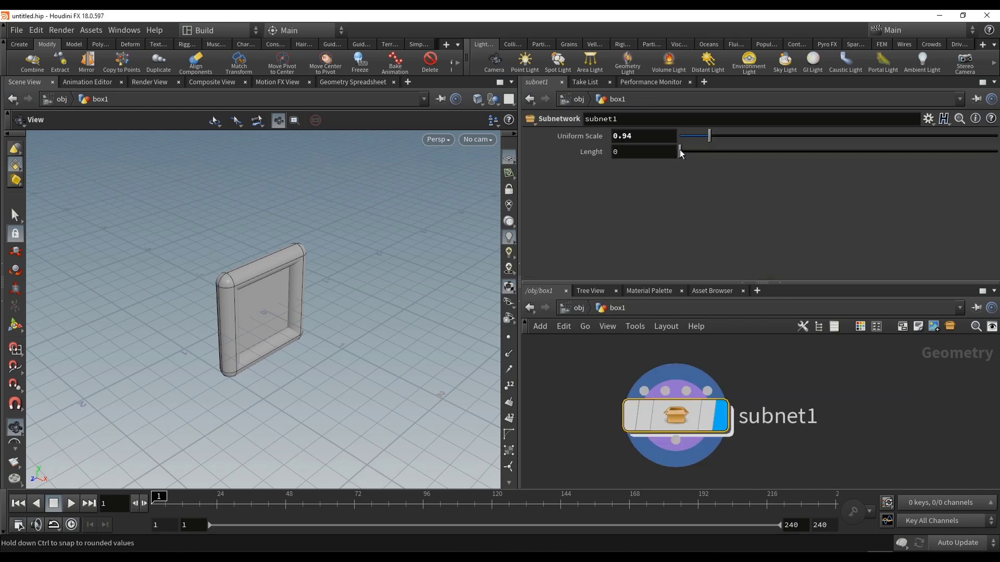
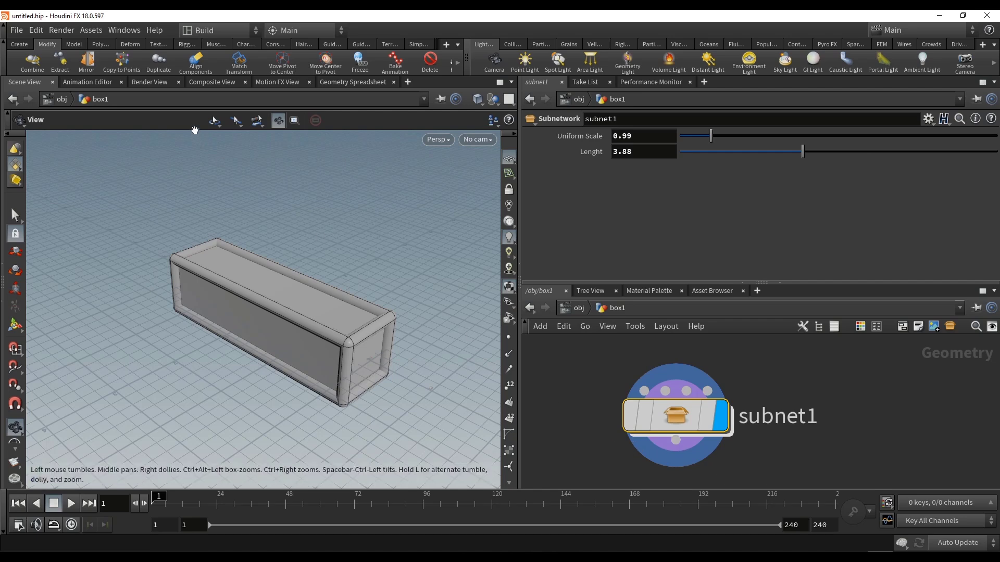
- View the settings for creating a new digital asset from the selected subnetwork and close them
mouse_move(682, 433)
click(92, 31)
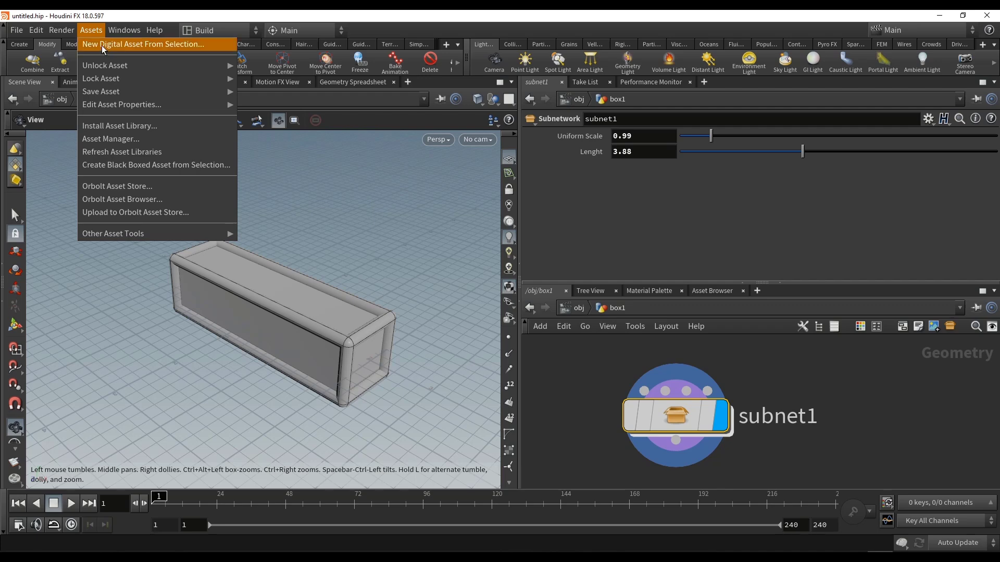
click(102, 46)
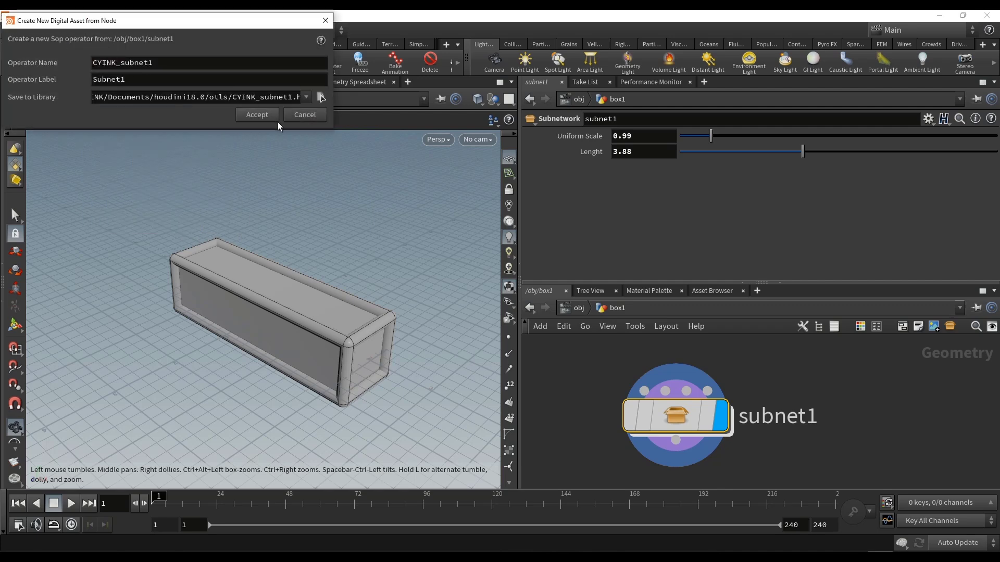
click(324, 22)
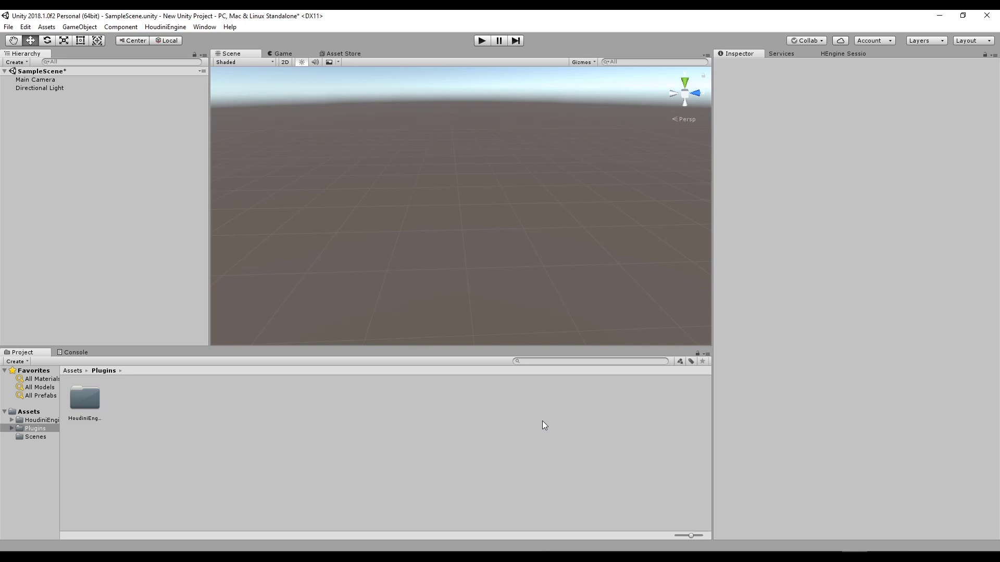
click(168, 28)
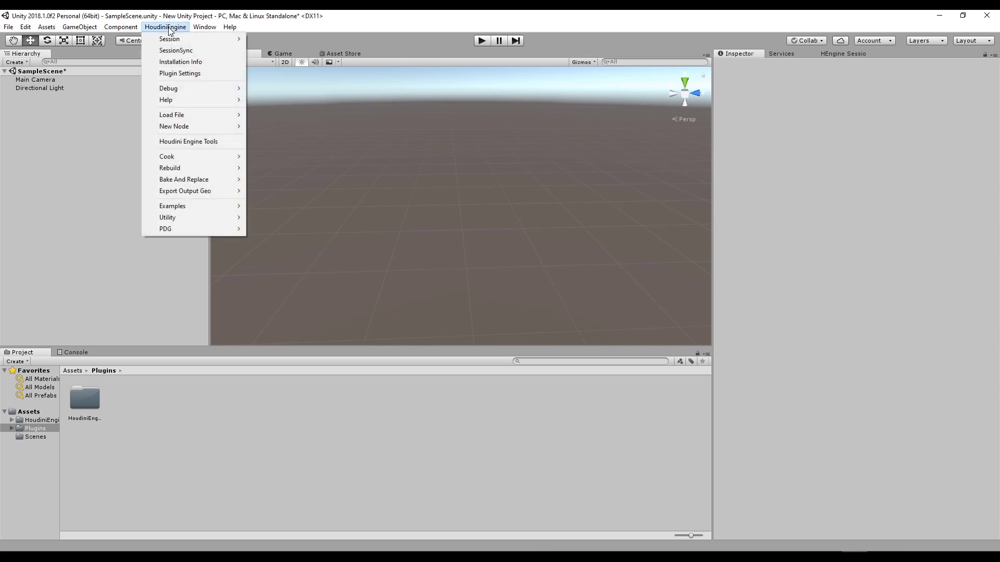
mouse_move(190, 112)
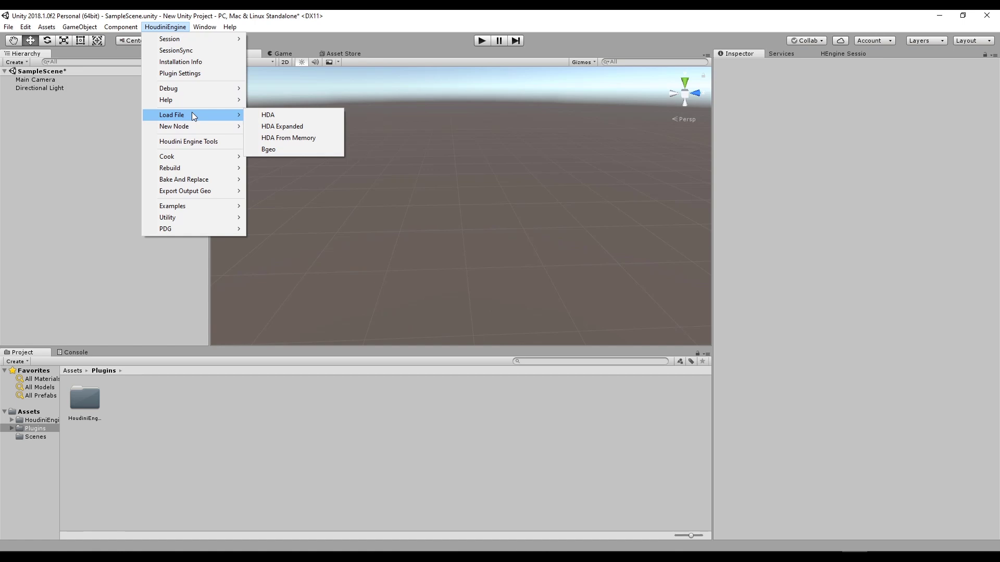
key(Escape)
key(Escape)
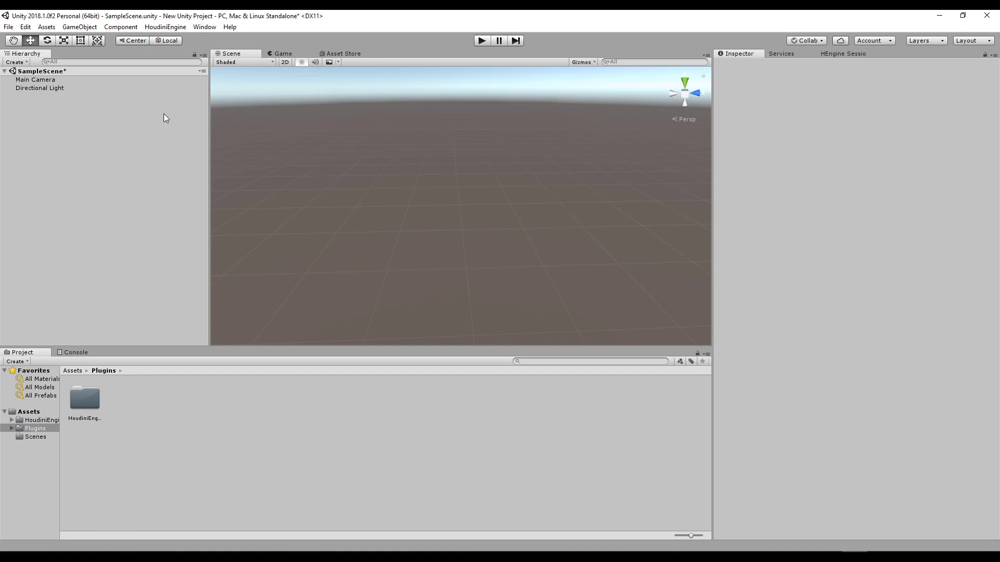
- Load the Houdini digital asset Boxy_.hda into the Unity scene through Houdini Engine
click(169, 29)
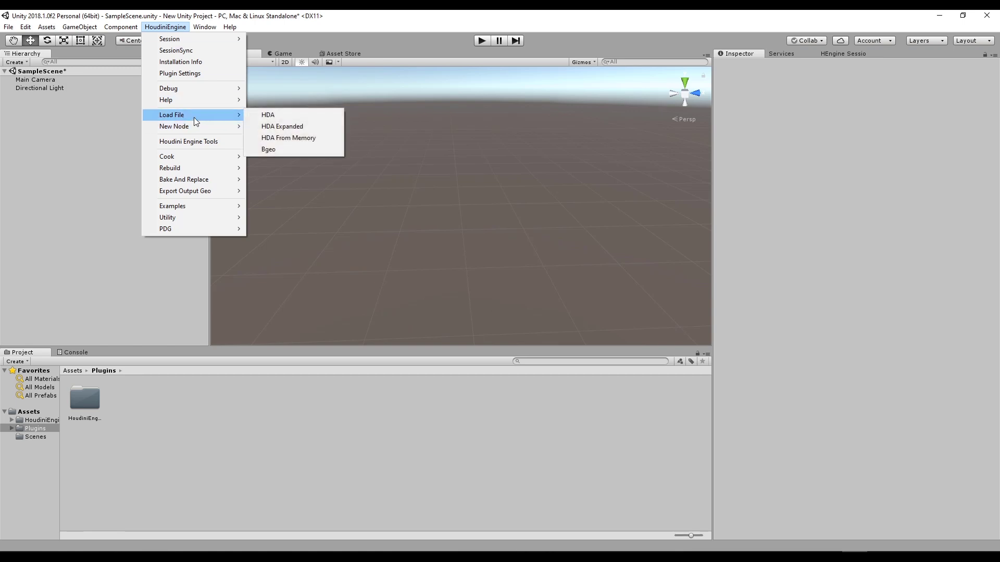
click(266, 115)
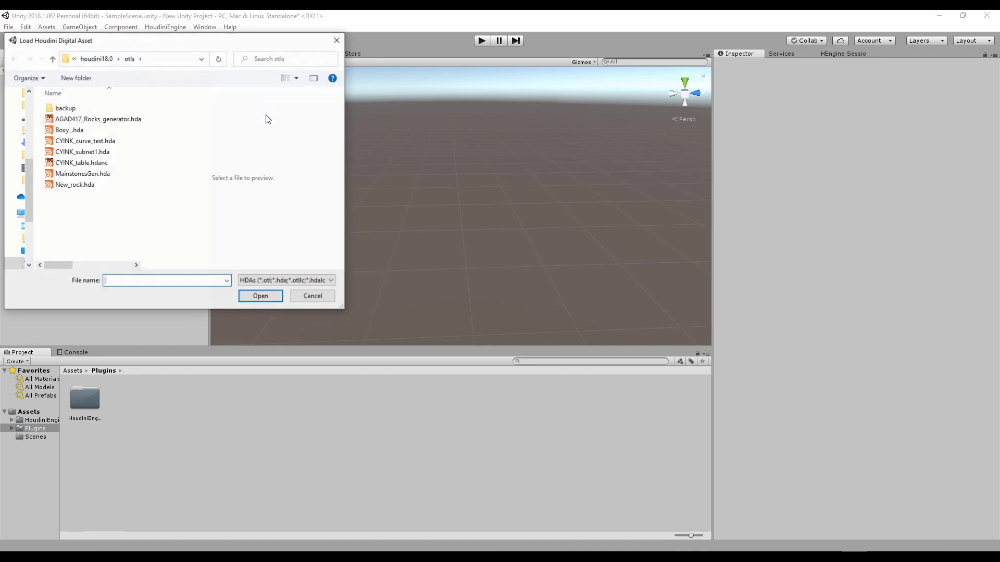
click(70, 131)
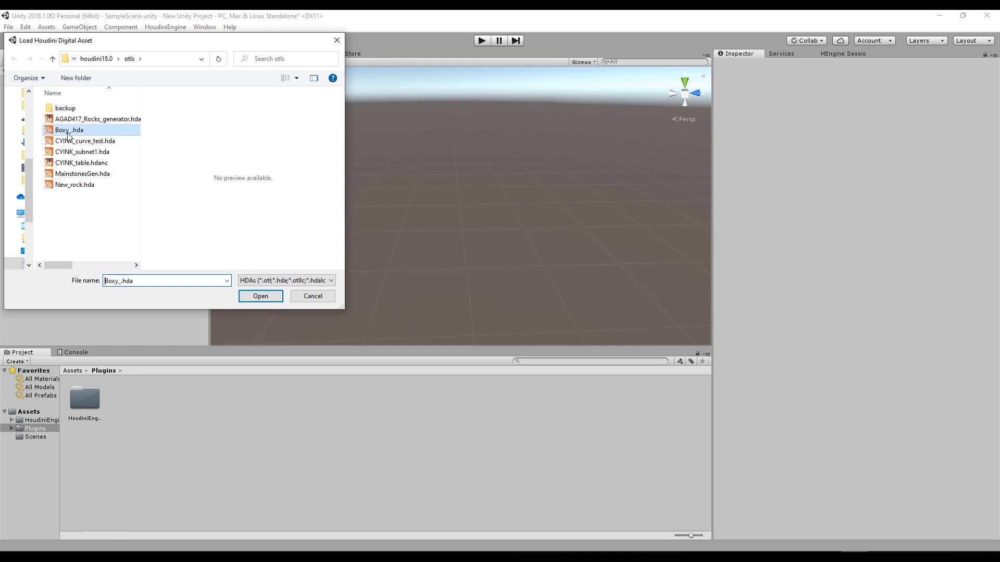
click(254, 296)
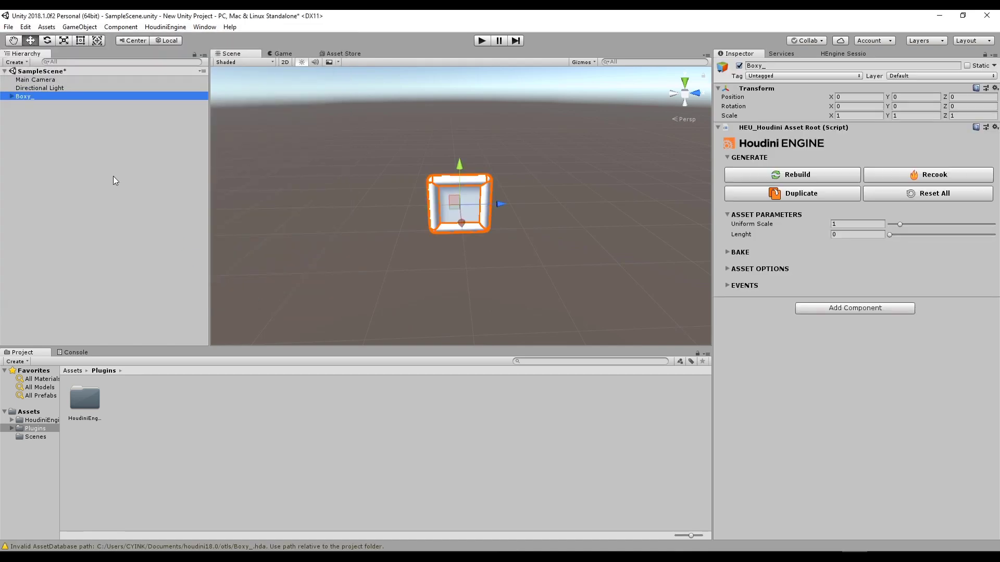
- Set the Boxy_ asset's Uniform Scale to about 1.95 and vary its Lenght to stretch the box in the Unity scene
alt+drag(374, 259, 453, 203)
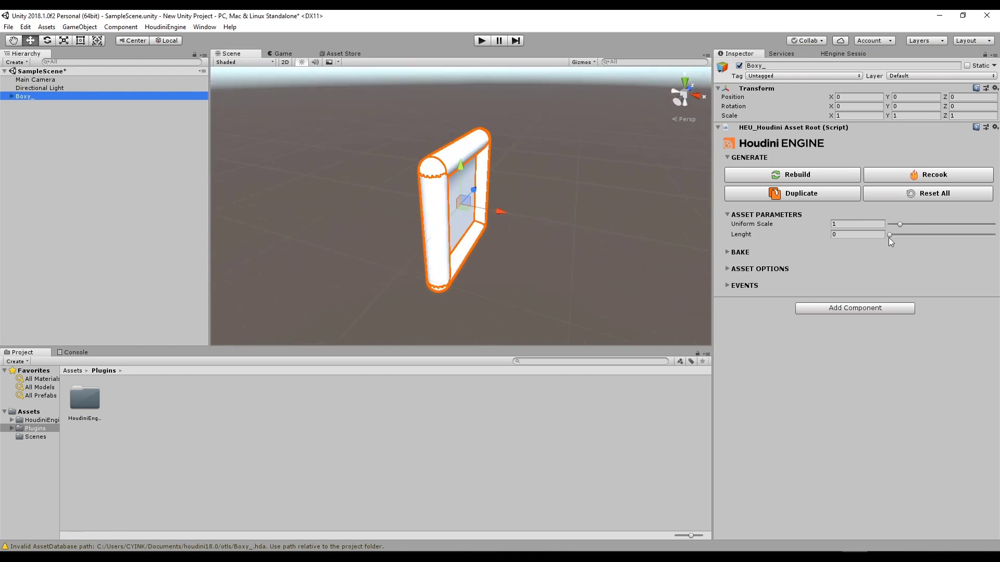
drag(890, 236, 908, 226)
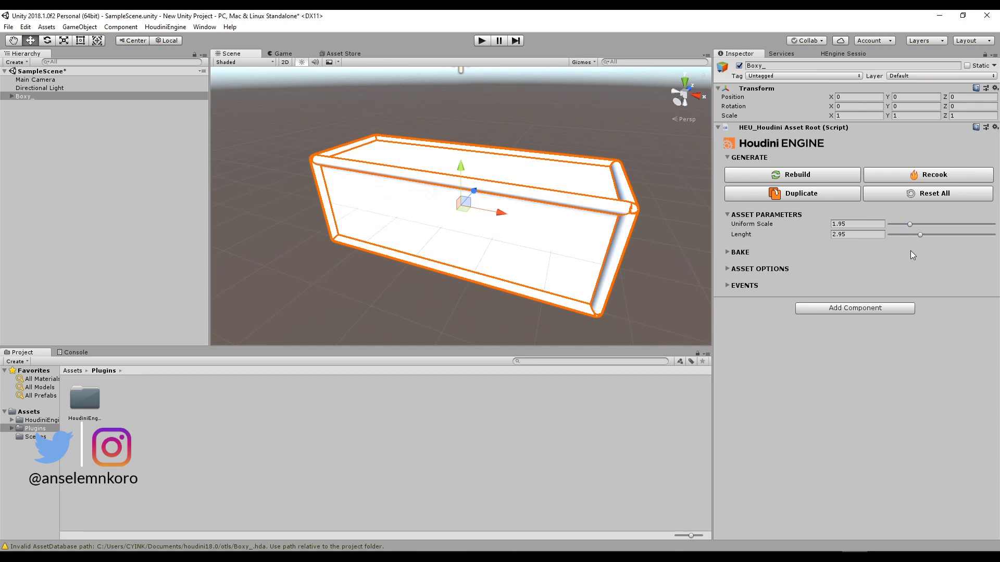
drag(919, 233, 904, 231)
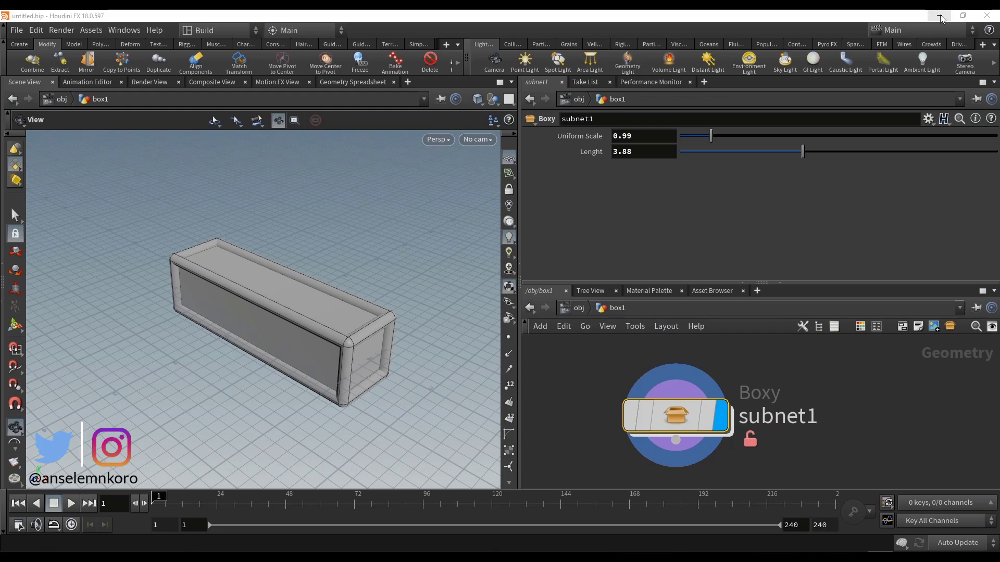
- Minimize Houdini and look through the tool tutorials on the SideFX Unity Starter Kit page in the browser
click(940, 16)
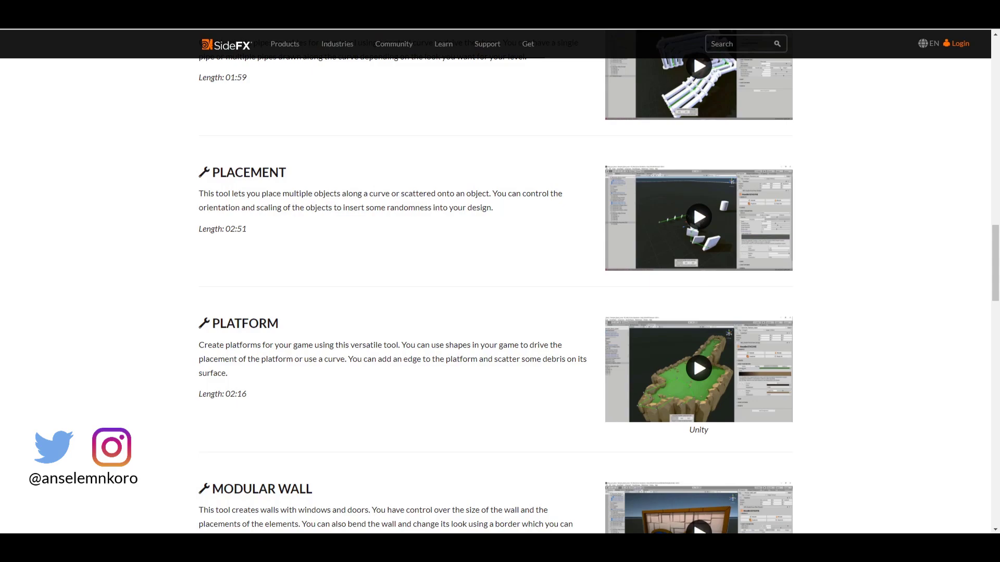
scroll(517, 252, up, 20)
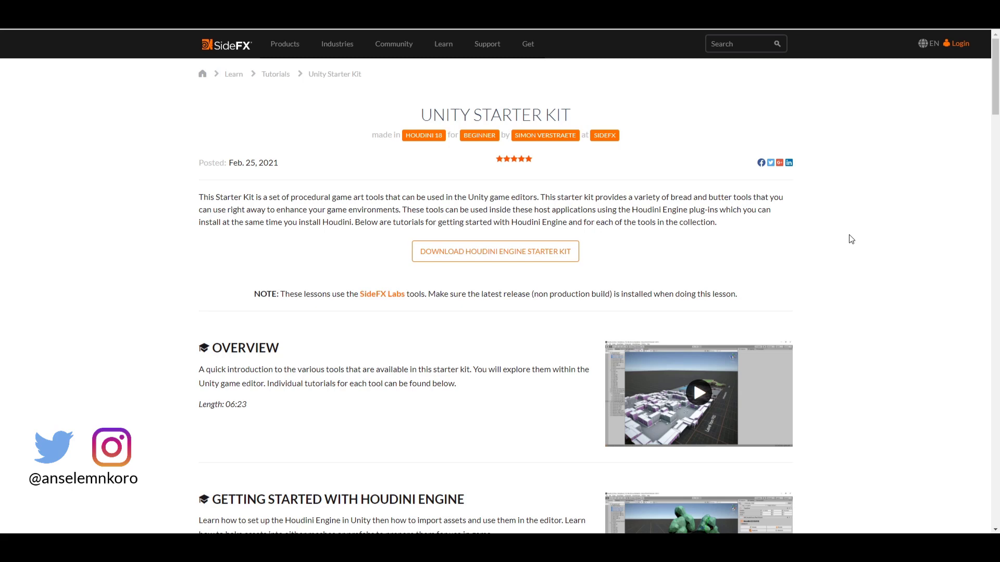
scroll(851, 239, down, 7)
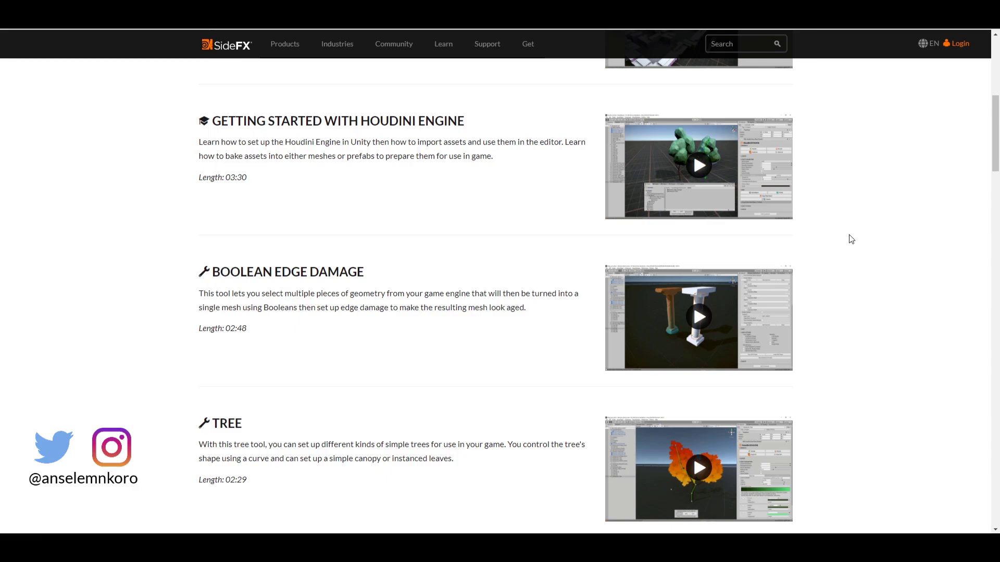
scroll(840, 213, down, 6)
scroll(840, 213, down, 6)
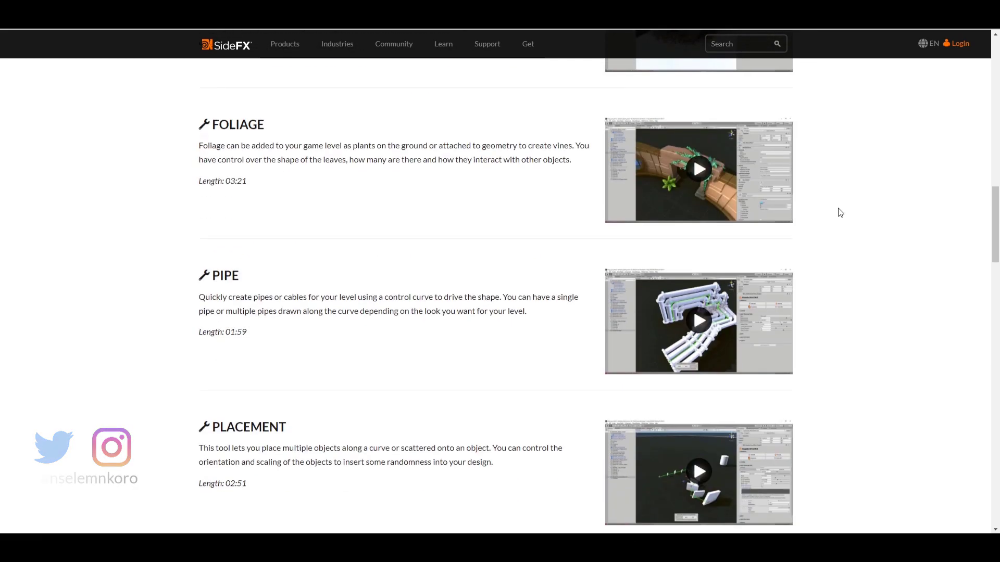
scroll(840, 212, down, 20)
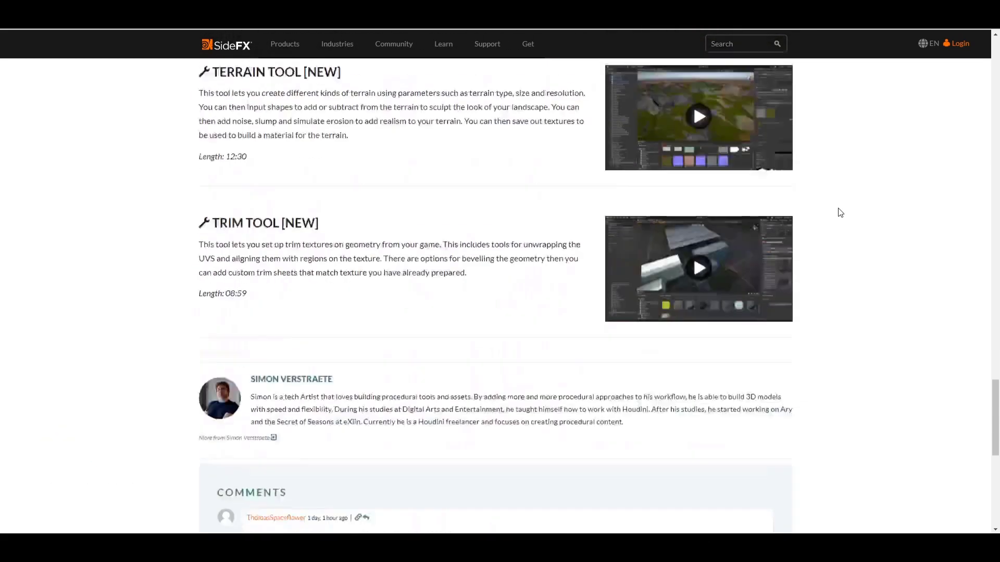
scroll(840, 212, down, 1)
scroll(840, 212, up, 11)
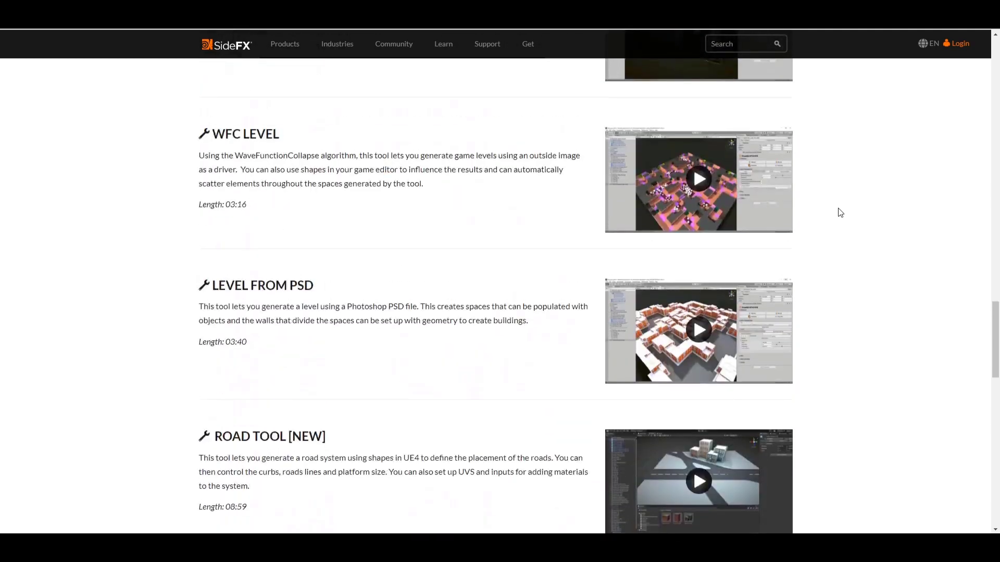
scroll(840, 213, up, 4)
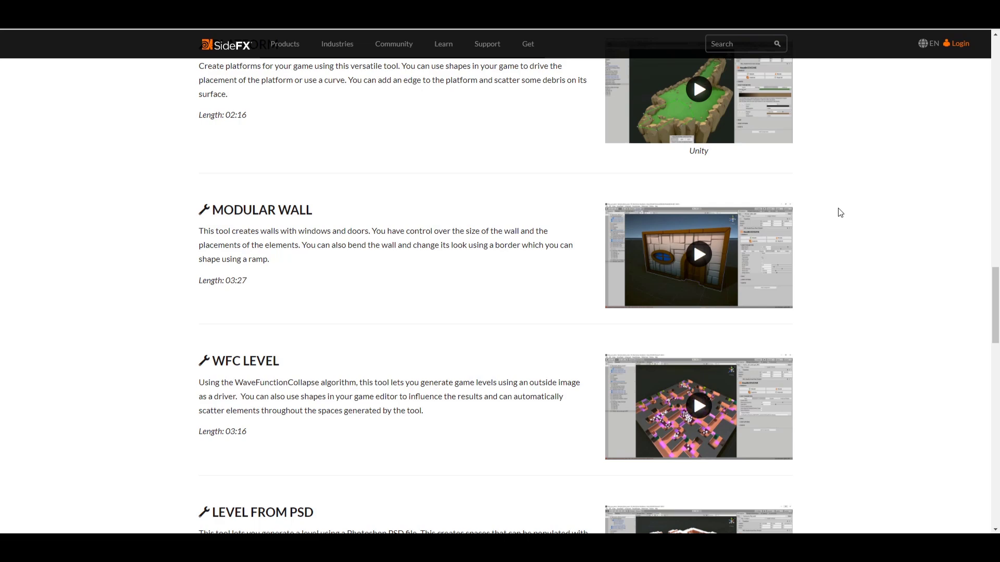
- Review the Houdini Engine Starter Kit download page and the SideFX products page, including its Learn Houdini section
scroll(840, 212, up, 20)
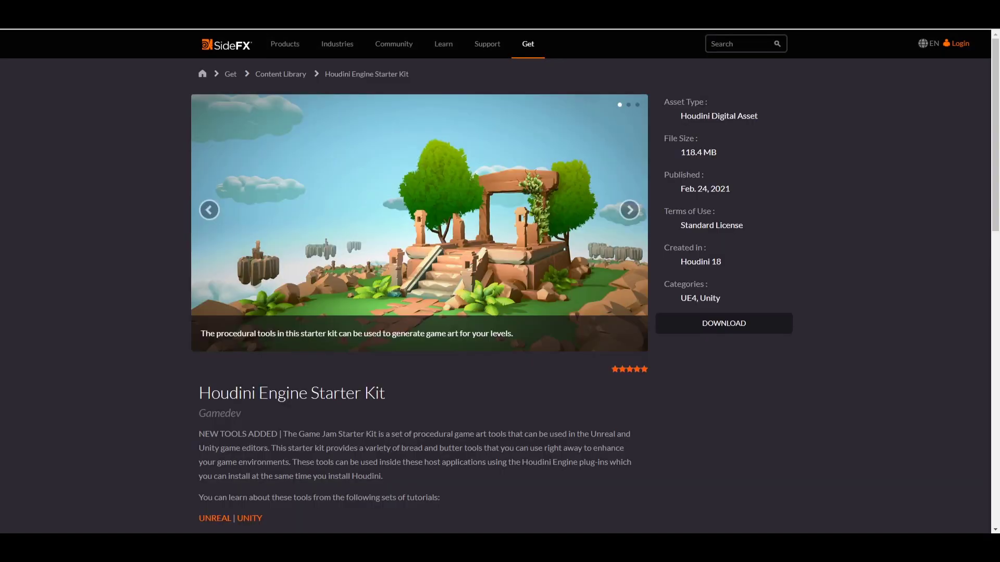
scroll(427, 320, down, 7)
scroll(427, 320, up, 7)
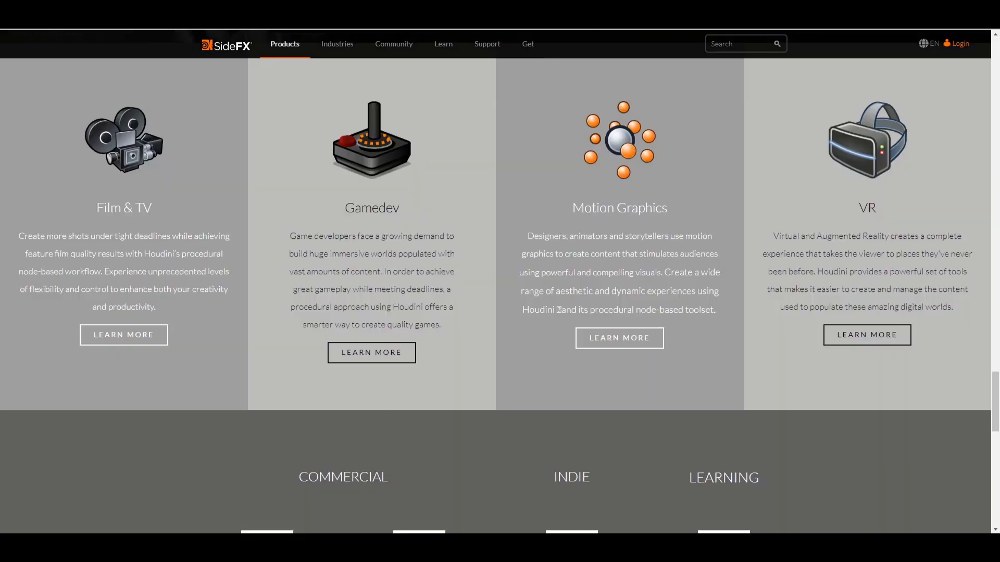
scroll(584, 311, up, 5)
scroll(584, 308, down, 15)
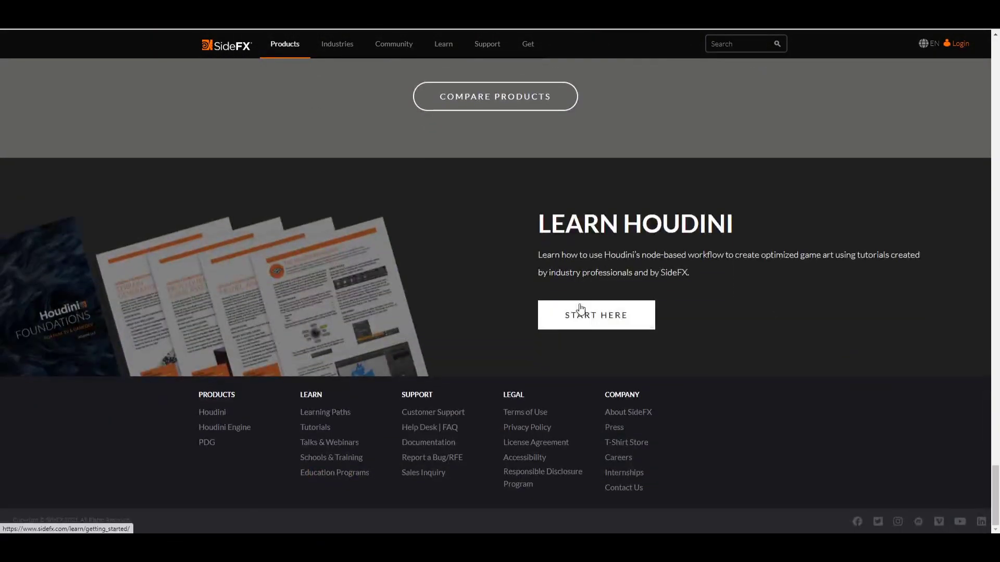
scroll(581, 307, up, 12)
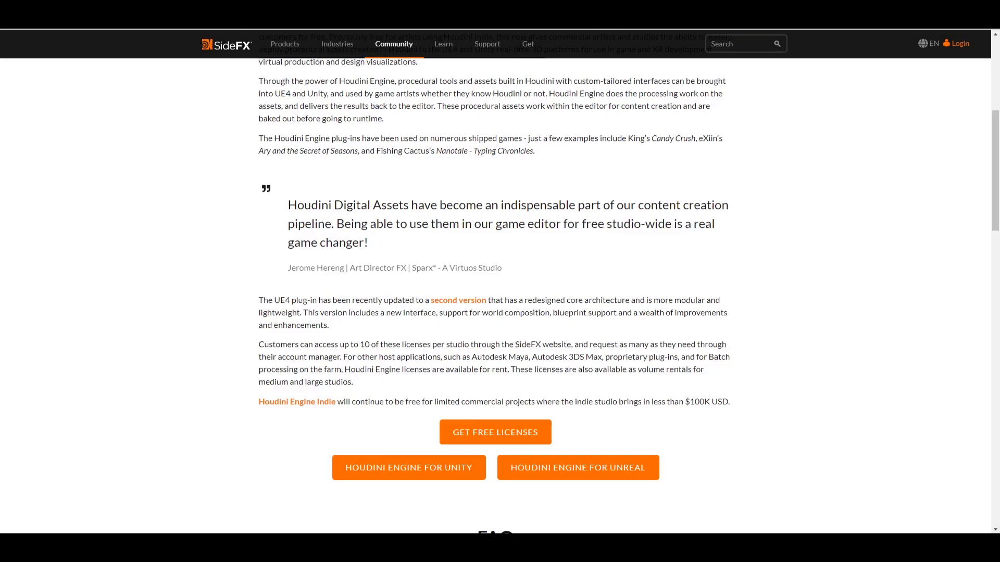
- Examine the Houdini Engine licensing announcement and FAQ, highlighting the Houdini Engine row of the license comparison table
scroll(602, 259, down, 12)
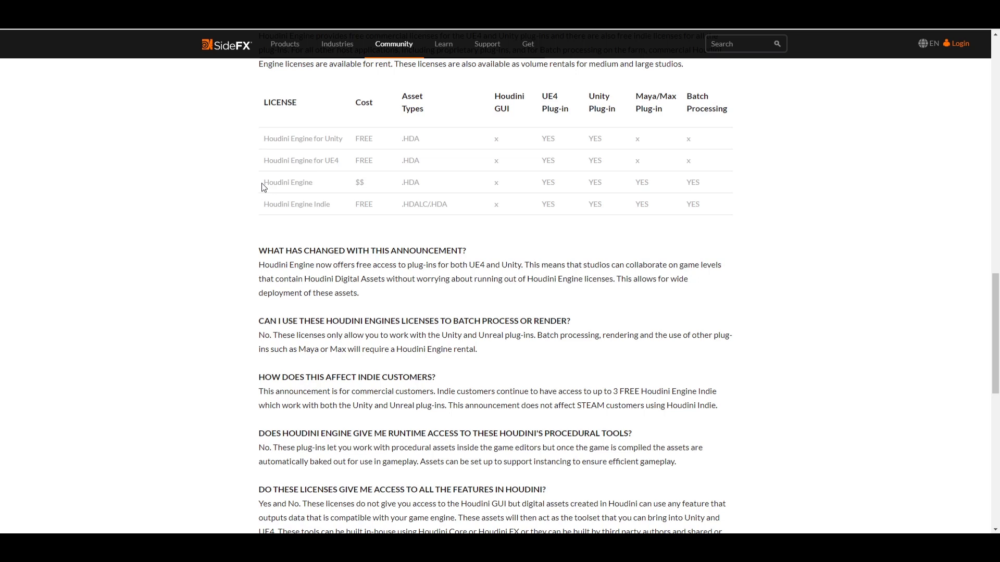
drag(262, 183, 384, 192)
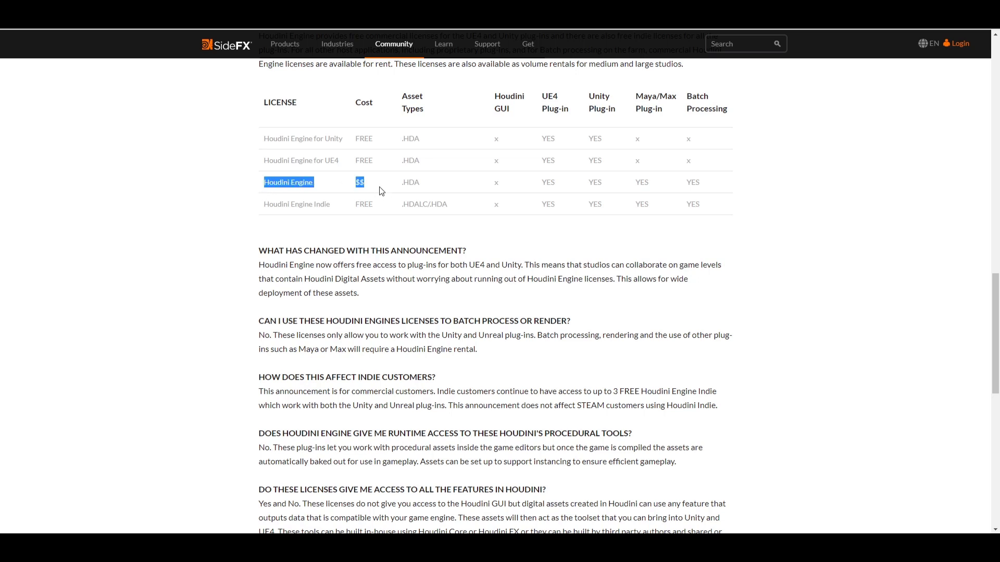
drag(397, 193, 722, 184)
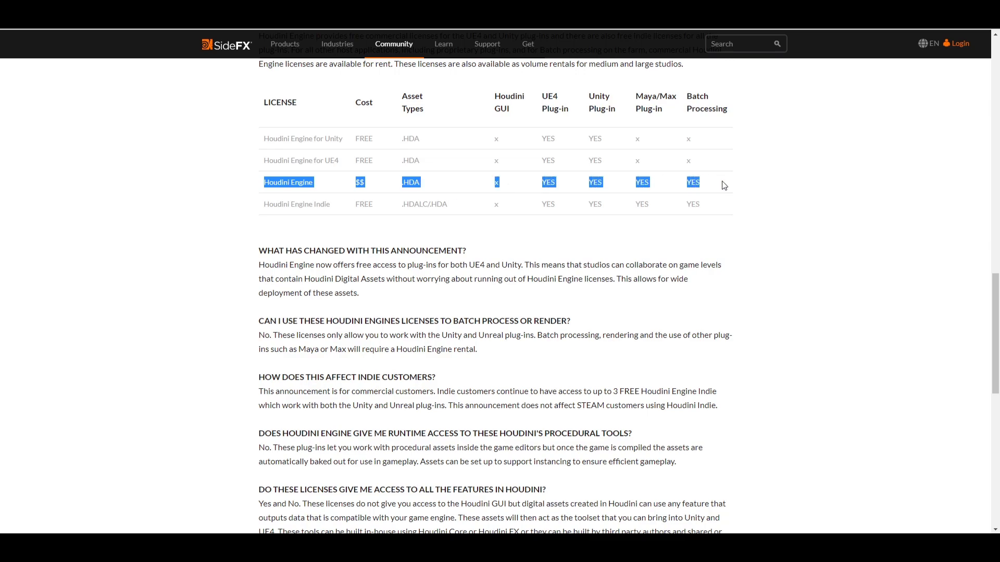
click(750, 228)
scroll(750, 219, down, 5)
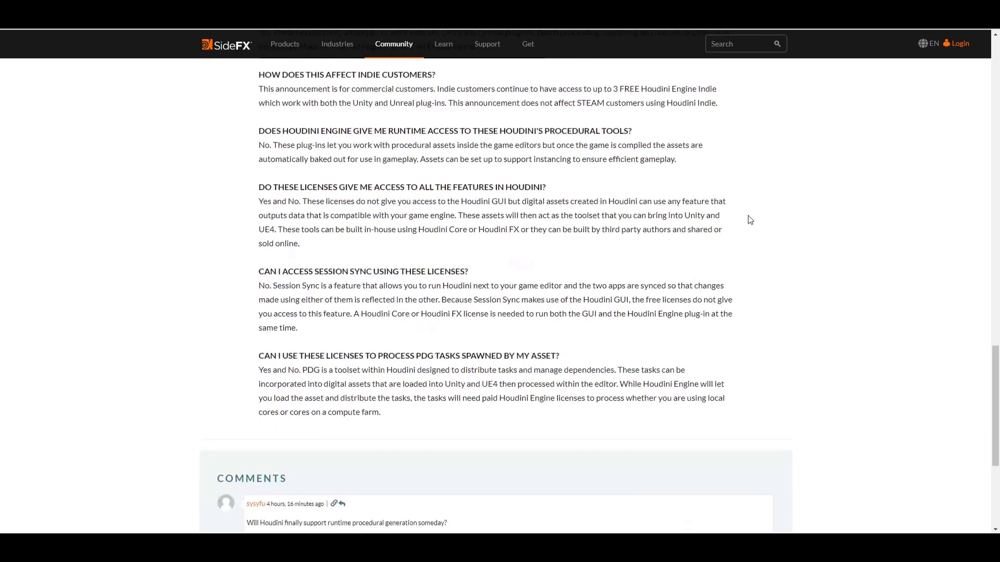
scroll(750, 220, up, 10)
scroll(750, 219, up, 7)
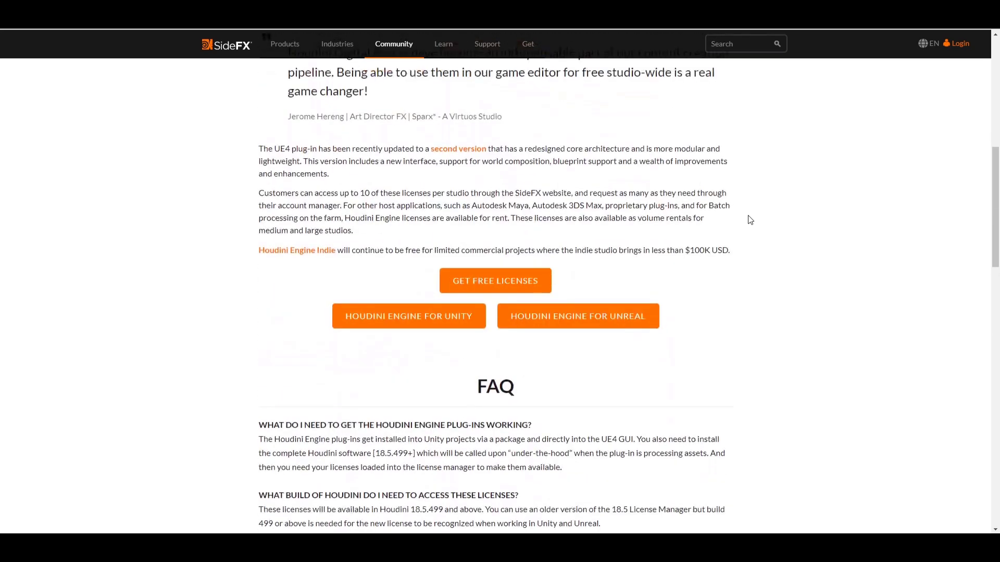